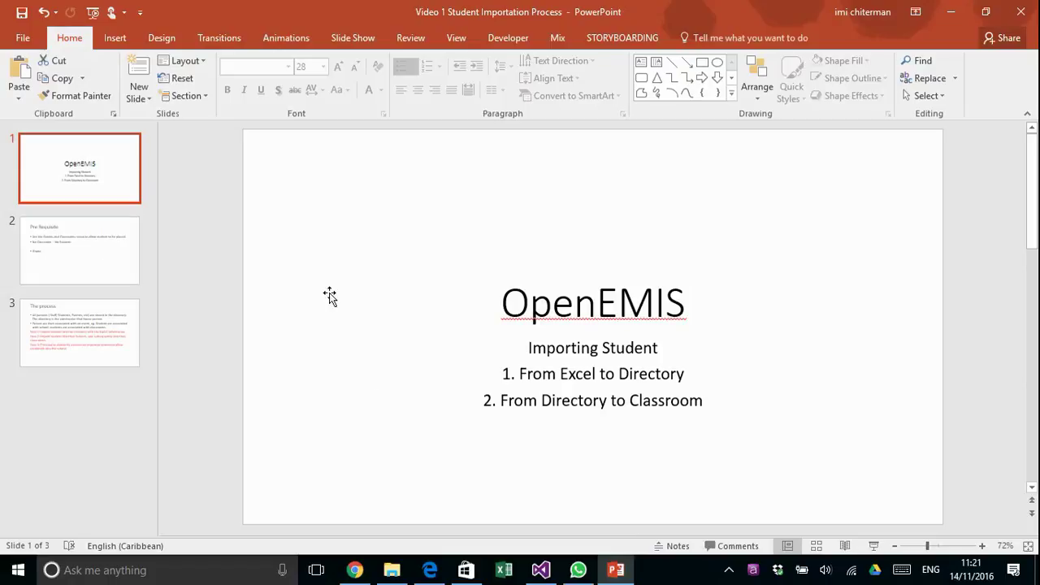
Show the Pre Requisite slide and open the Classes page of The Demo School of Grenada in Edge
{"action": "left_click", "coordinate": [72, 252]}
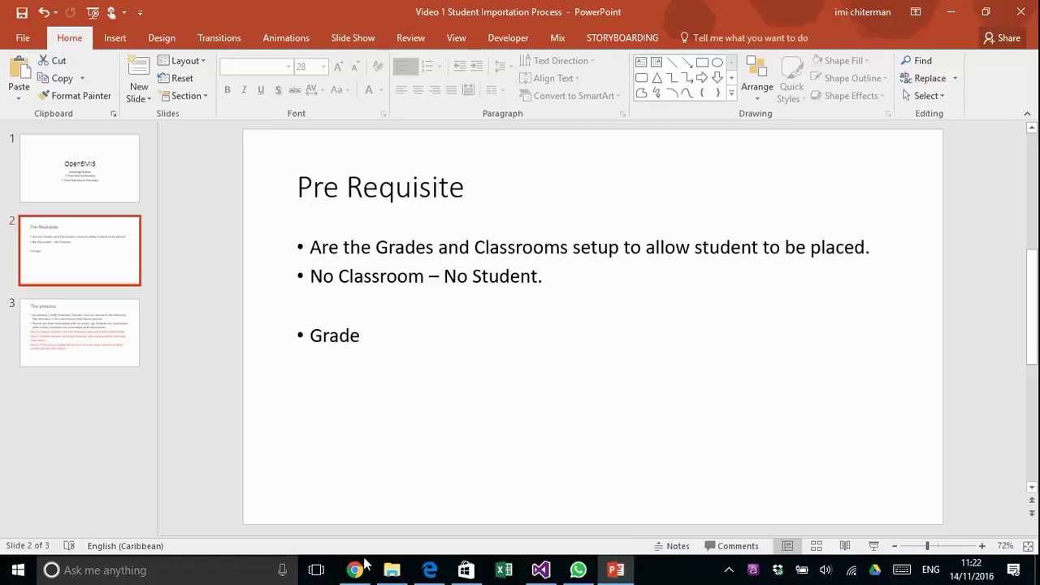
{"action": "left_click", "coordinate": [433, 572]}
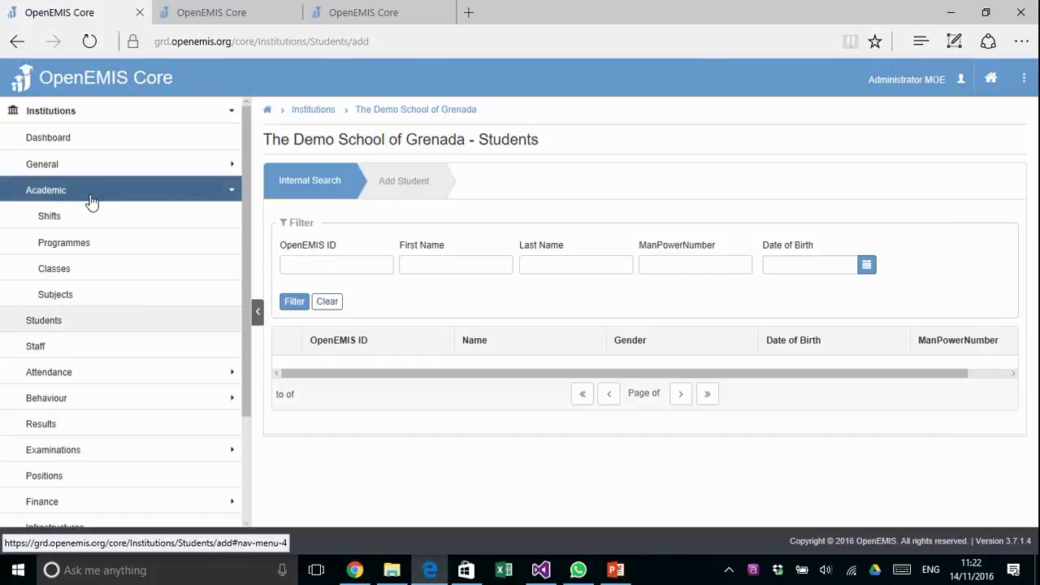
{"action": "left_click", "coordinate": [72, 272]}
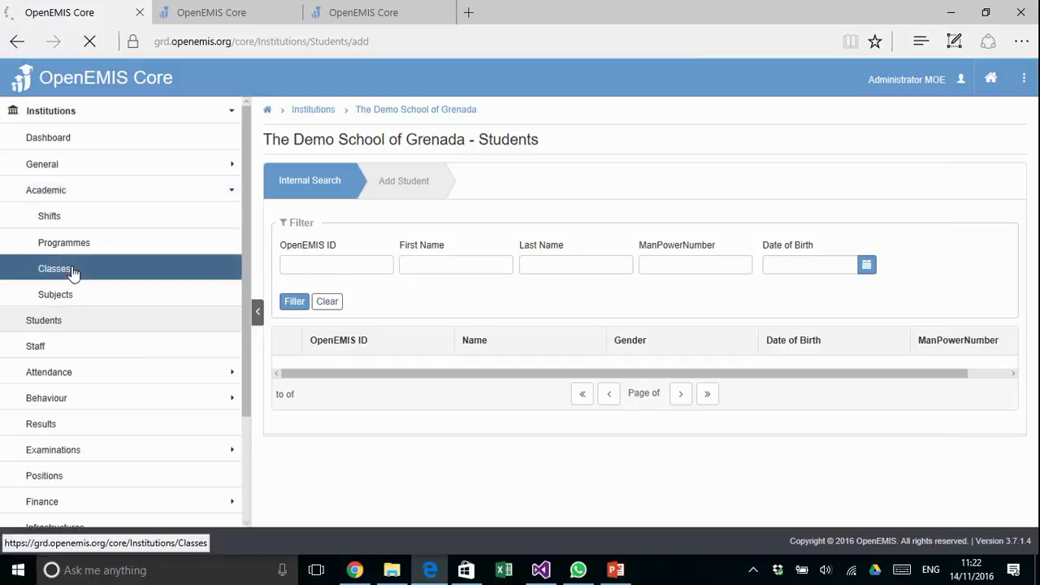
Switch back to PowerPoint and make the line "1. From Excel to Directory" bold on the title slide
{"action": "left_click", "coordinate": [615, 570]}
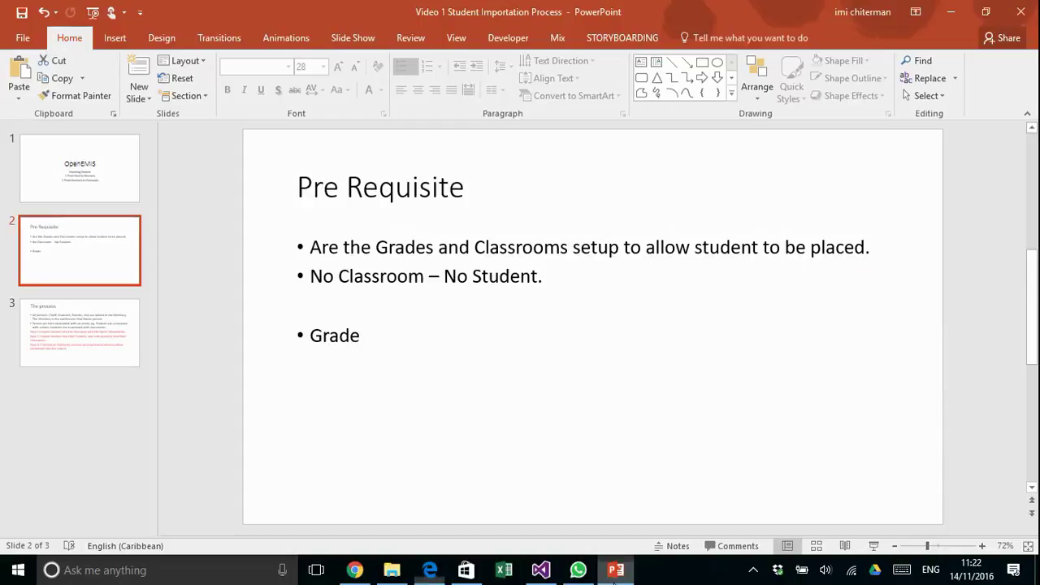
{"action": "left_click", "coordinate": [556, 281]}
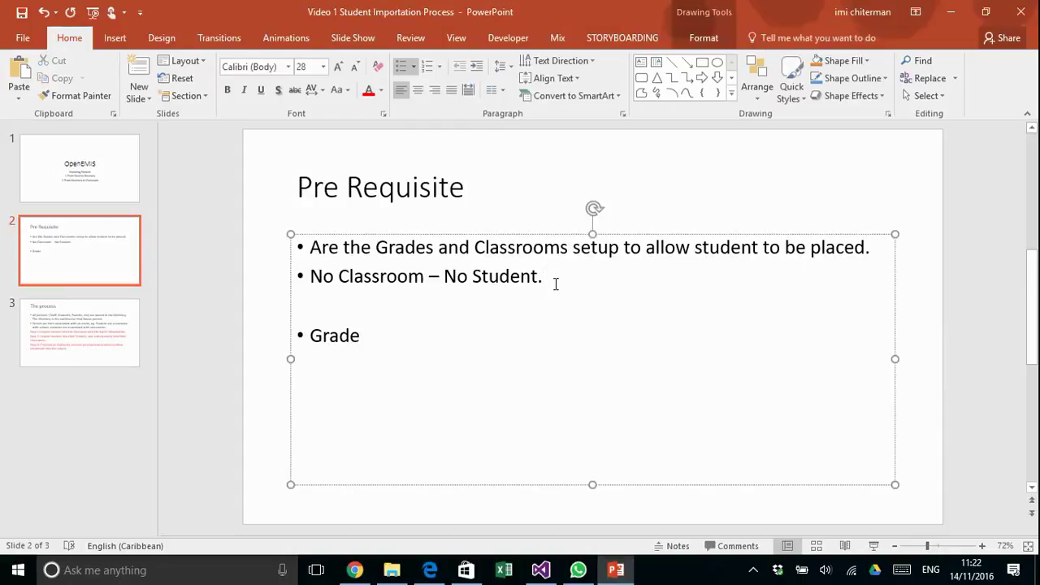
{"action": "left_click", "coordinate": [82, 177]}
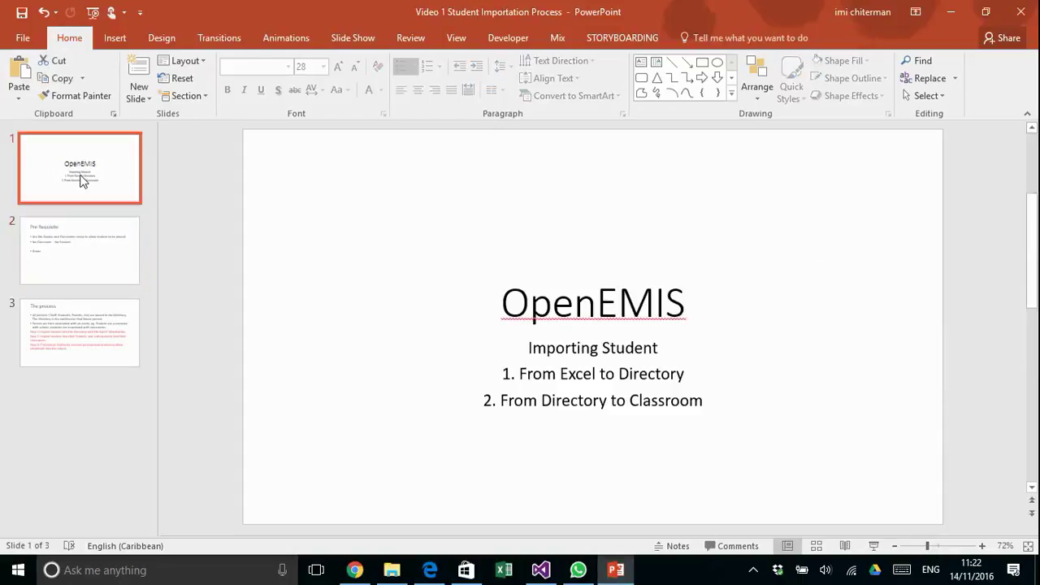
{"action": "left_click_drag", "start_coordinate": [497, 378], "coordinate": [685, 374]}
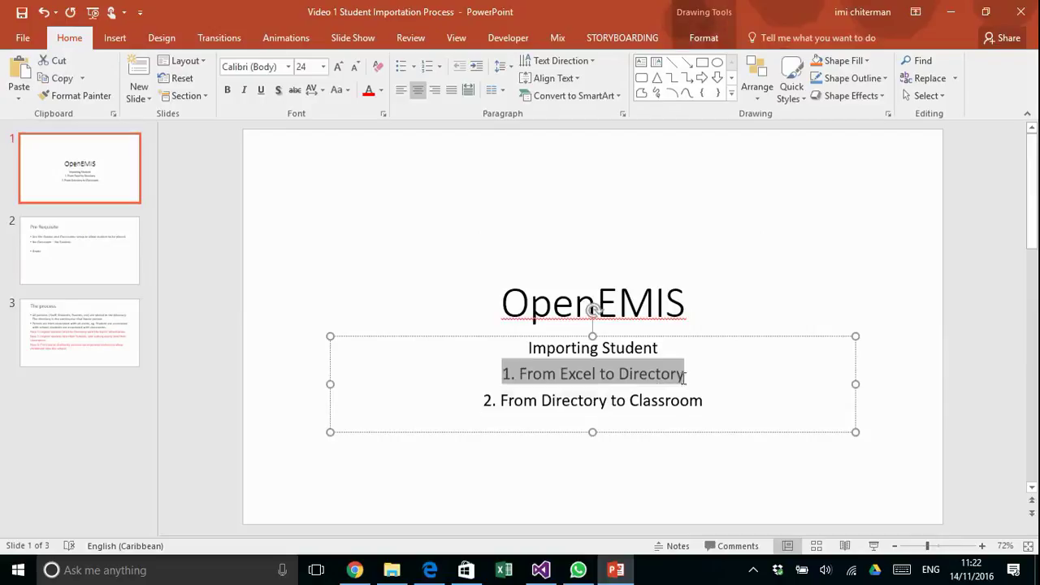
{"action": "left_click", "coordinate": [227, 90]}
{"action": "left_click_drag", "start_coordinate": [465, 405], "coordinate": [703, 414]}
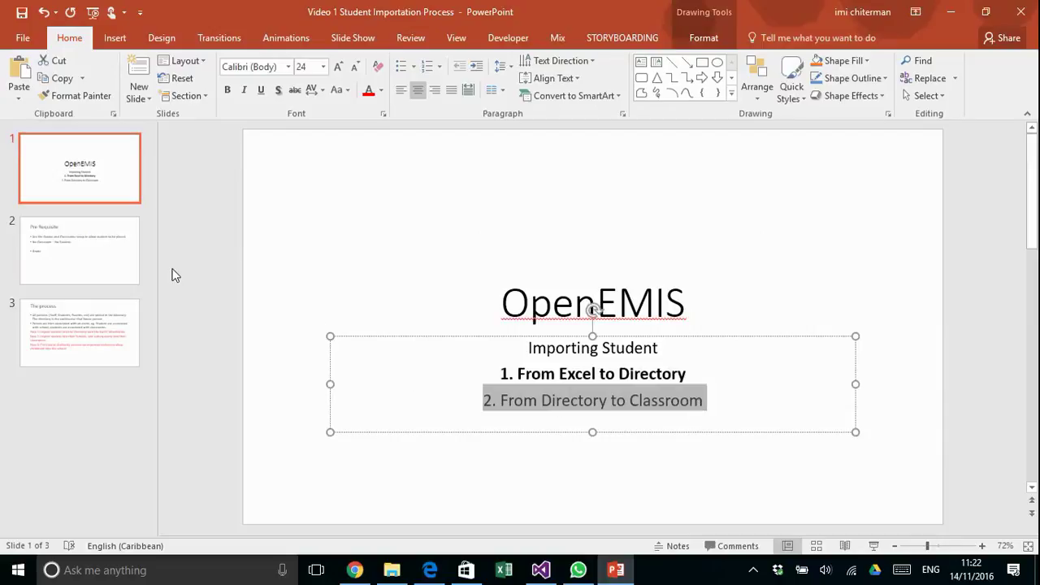
{"action": "left_click", "coordinate": [95, 183]}
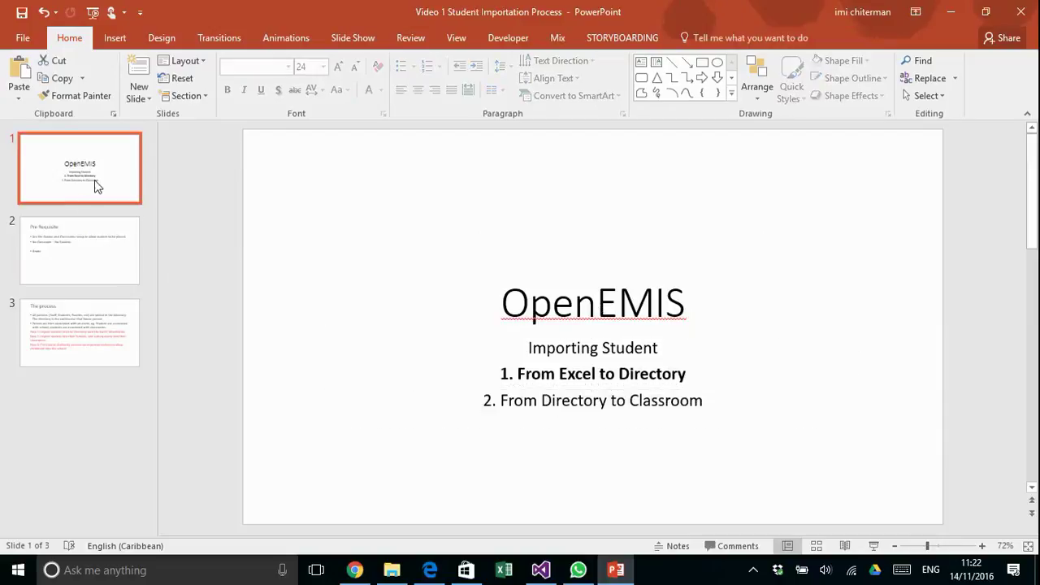
Correct the misspelled "constructur" to "constructor" on the slide titled The process
{"action": "left_click", "coordinate": [116, 268]}
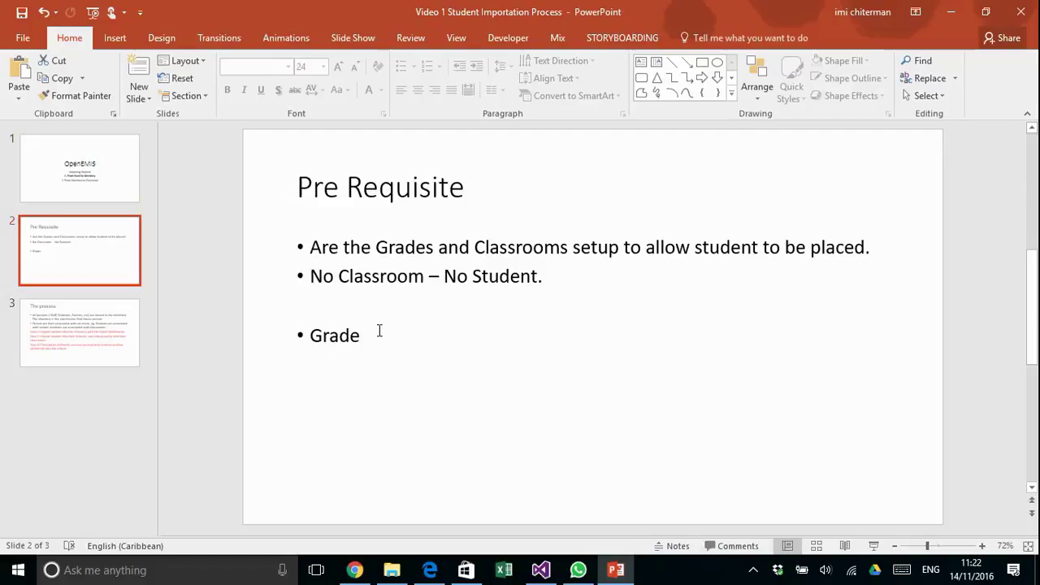
{"action": "left_click", "coordinate": [126, 319]}
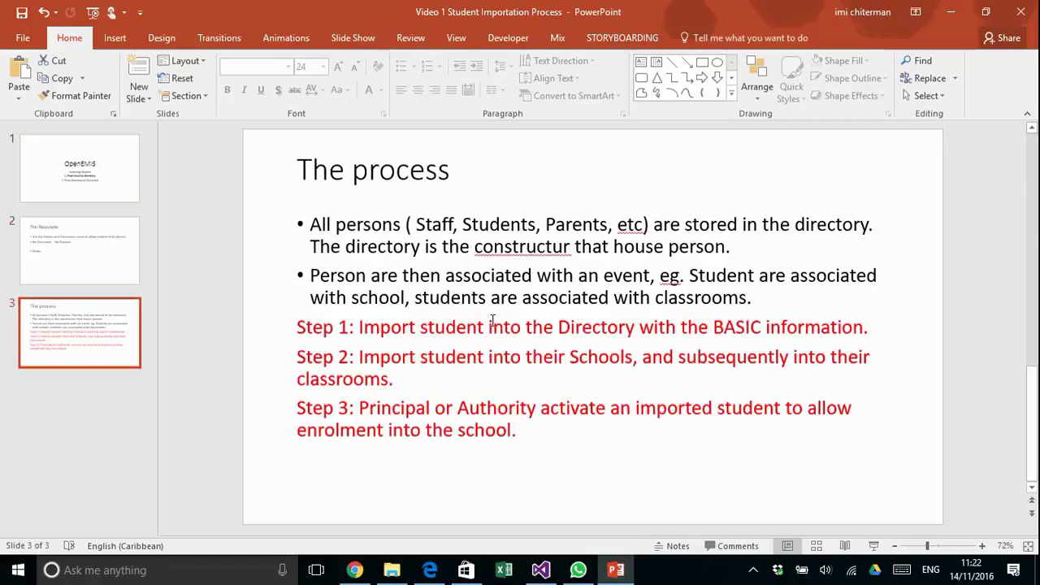
{"action": "right_click", "coordinate": [536, 247]}
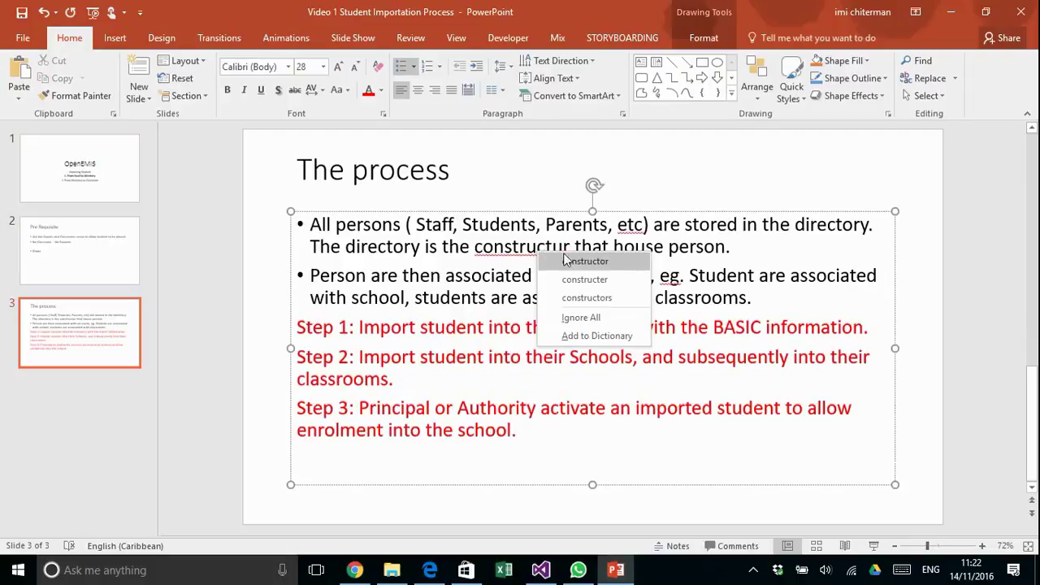
{"action": "key", "text": "Escape"}
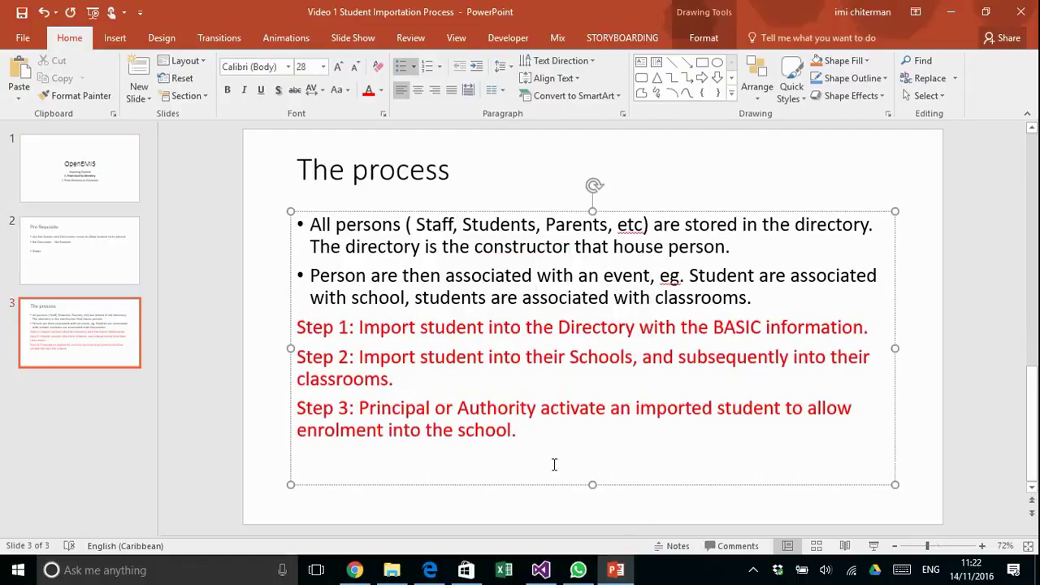
{"action": "left_click", "coordinate": [547, 444]}
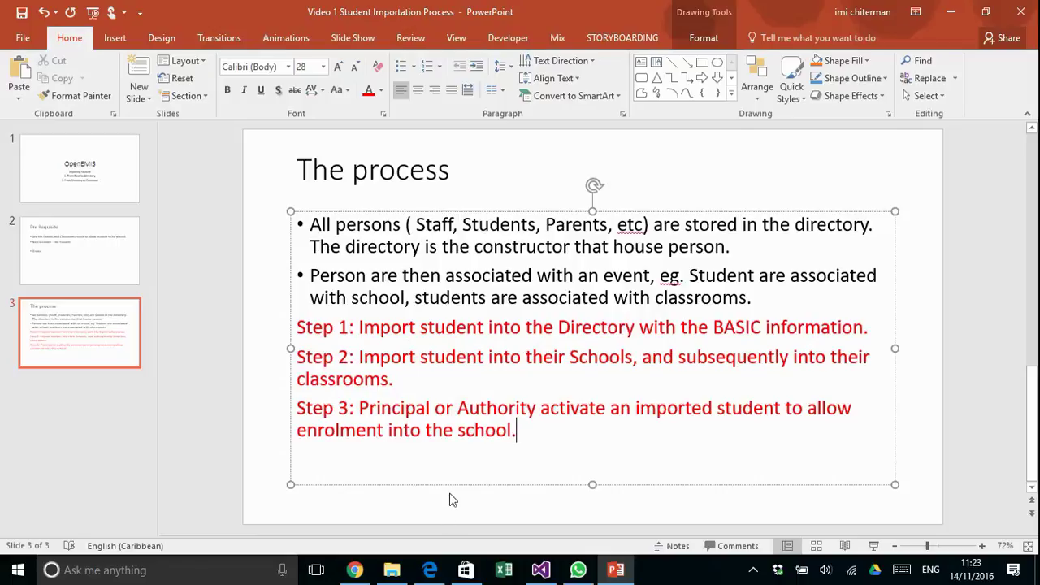
Switch to Edge, look at the Import Users form of the OpenEMIS Directory, and cancel out of it
{"action": "left_click", "coordinate": [430, 568]}
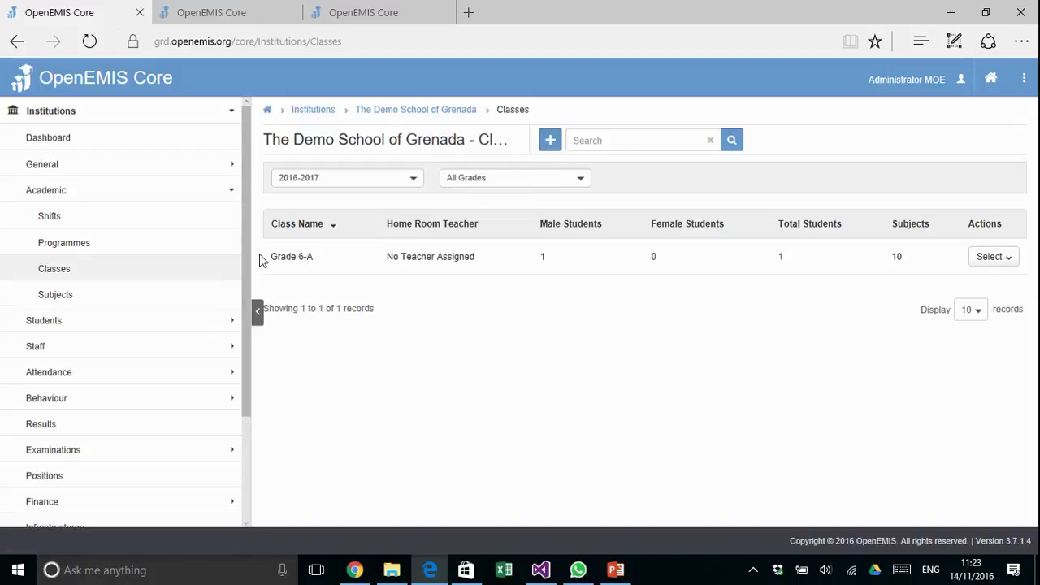
{"action": "scroll", "coordinate": [223, 390], "scroll_direction": "down", "scroll_amount": 4}
{"action": "left_click", "coordinate": [144, 470]}
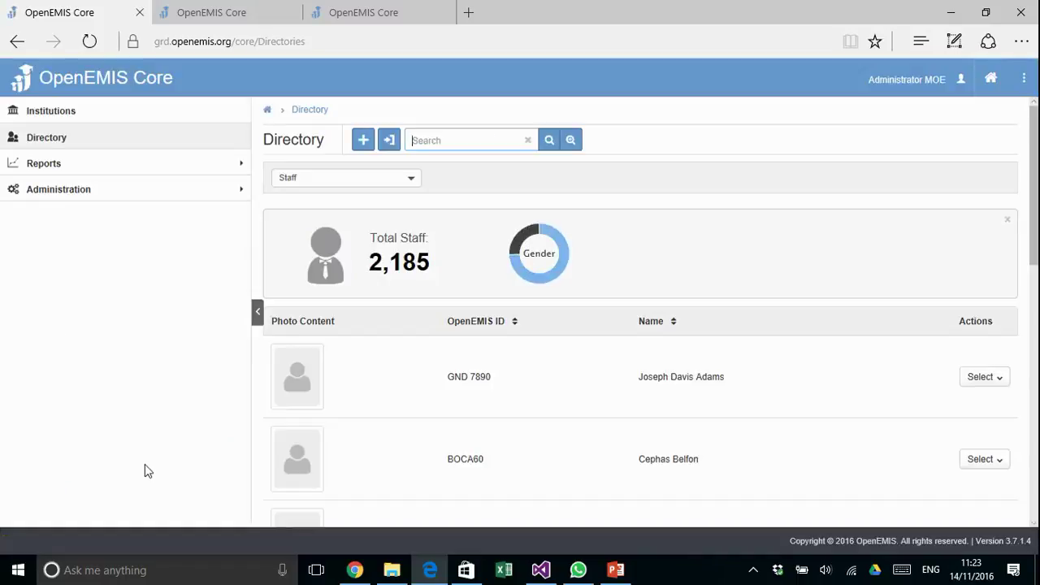
{"action": "left_click", "coordinate": [390, 145]}
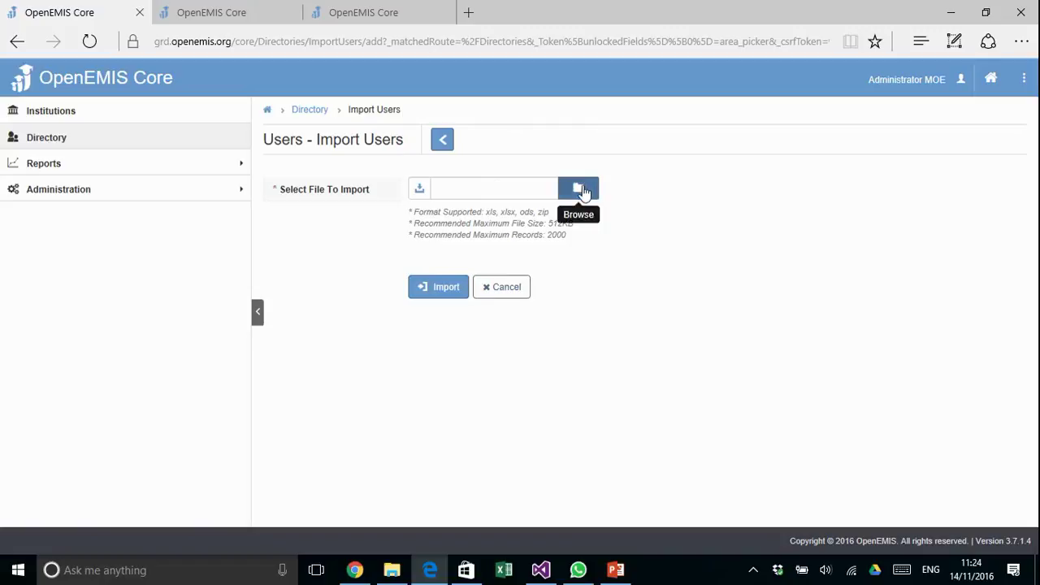
{"action": "left_click", "coordinate": [504, 296]}
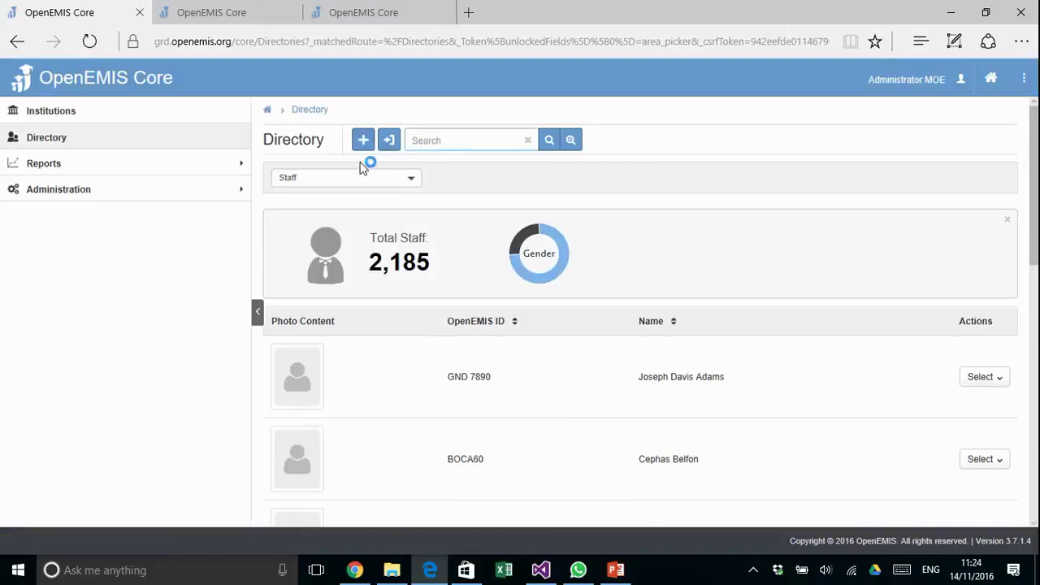
Filter the Directory to Students and go to page 47 of the list
{"action": "left_click", "coordinate": [360, 177]}
{"action": "left_click", "coordinate": [313, 188]}
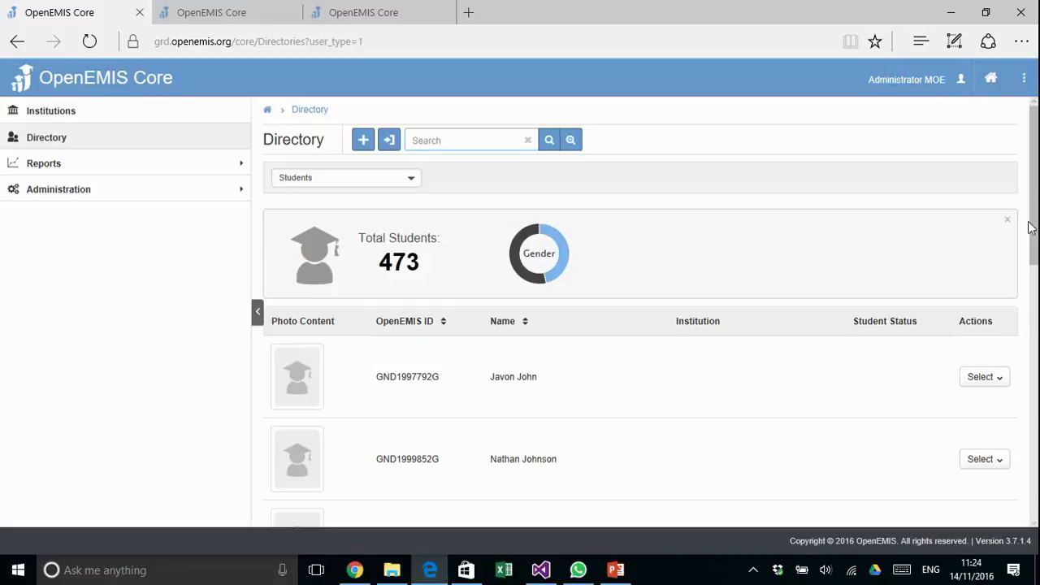
{"action": "left_click", "coordinate": [458, 138]}
{"action": "left_click_drag", "start_coordinate": [1034, 162], "coordinate": [1035, 416]}
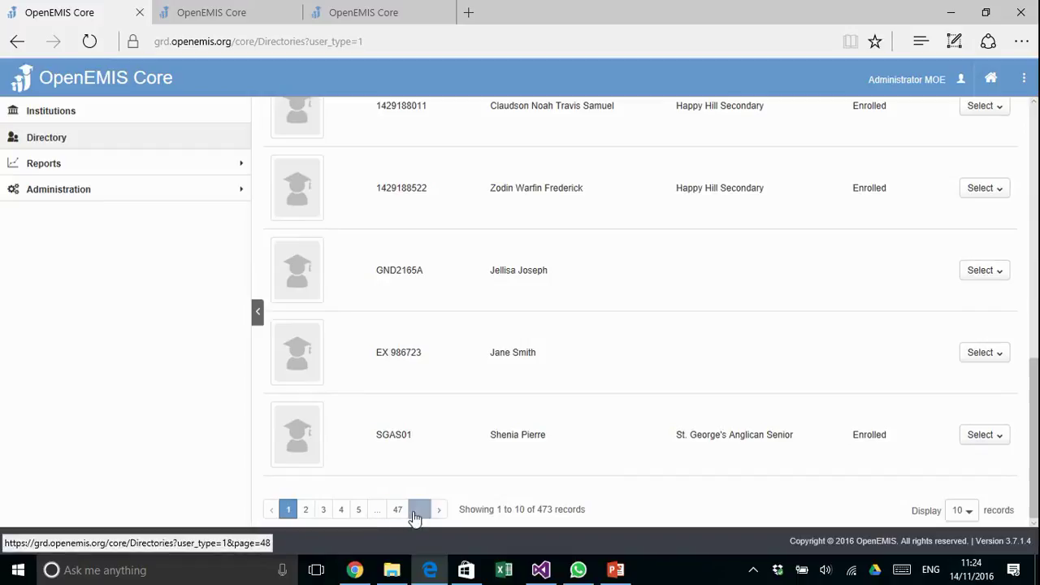
{"action": "left_click", "coordinate": [399, 516]}
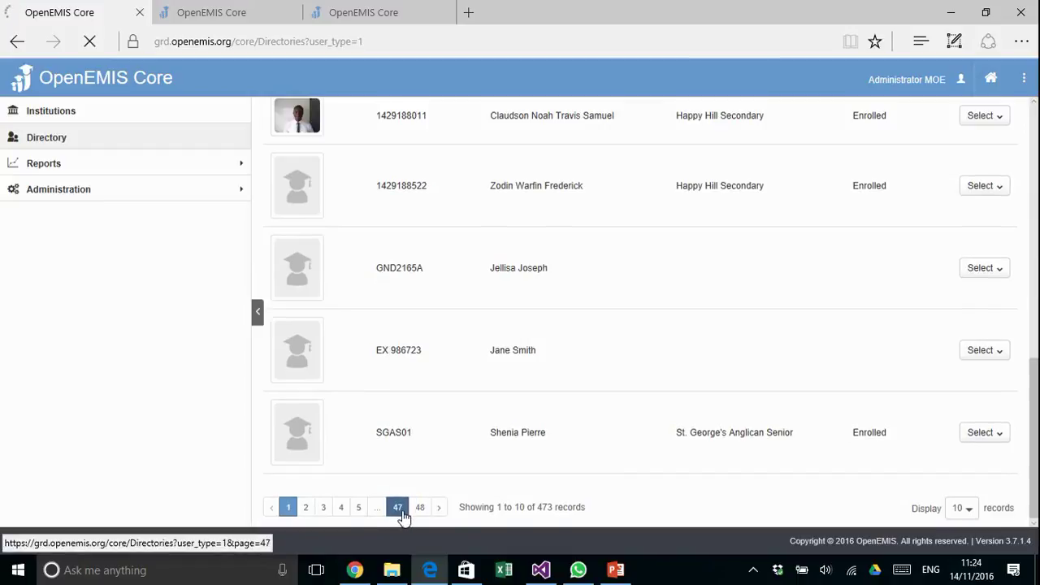
{"action": "left_click", "coordinate": [402, 514]}
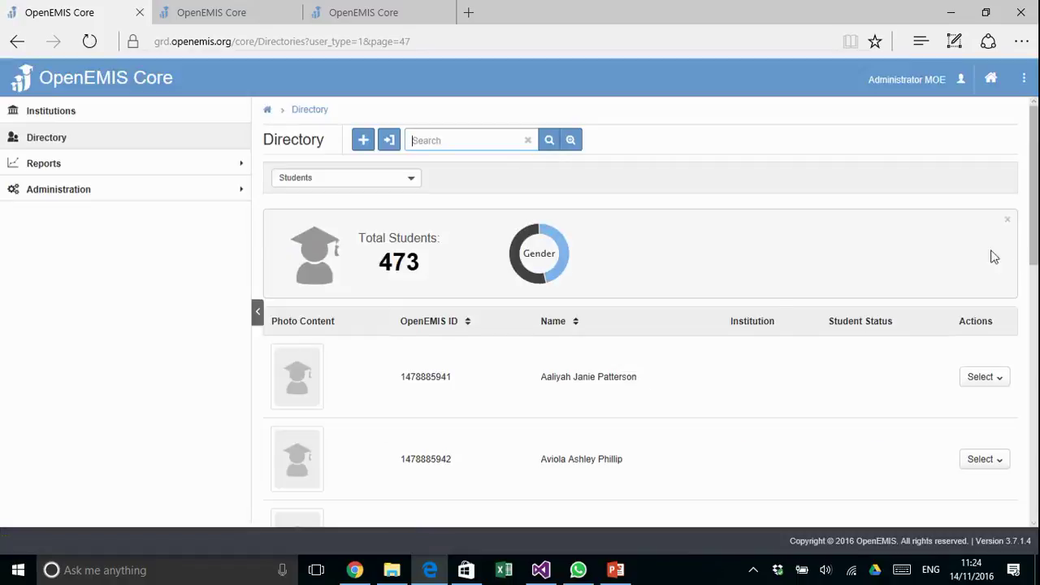
Copy the name of the last student listed on page 47 and open that student's record
{"action": "left_click_drag", "start_coordinate": [1038, 226], "coordinate": [1037, 508]}
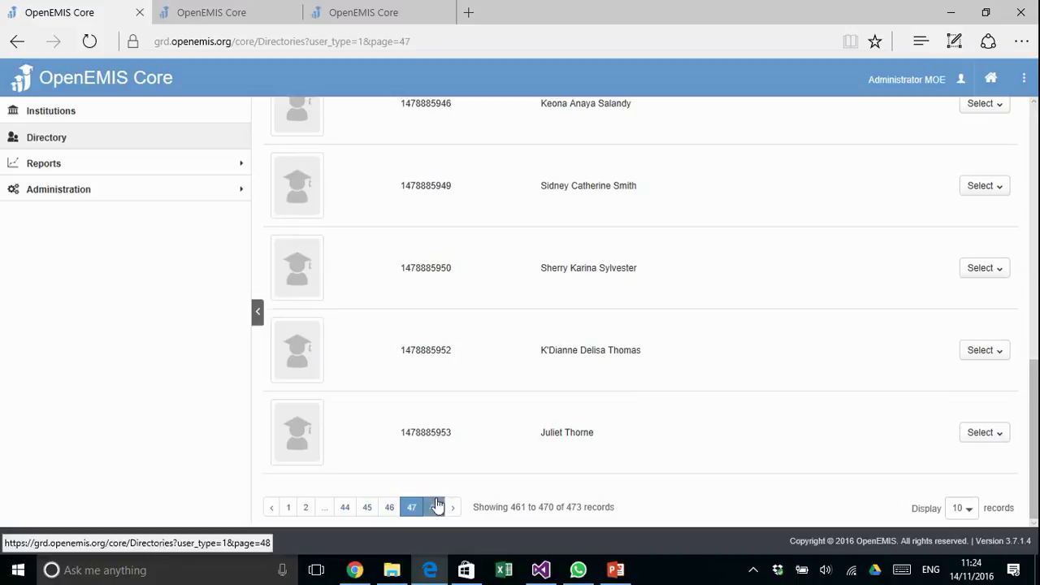
{"action": "double_click", "coordinate": [559, 436]}
{"action": "left_click_drag", "start_coordinate": [560, 437], "coordinate": [587, 436]}
{"action": "key", "text": "ctrl+c"}
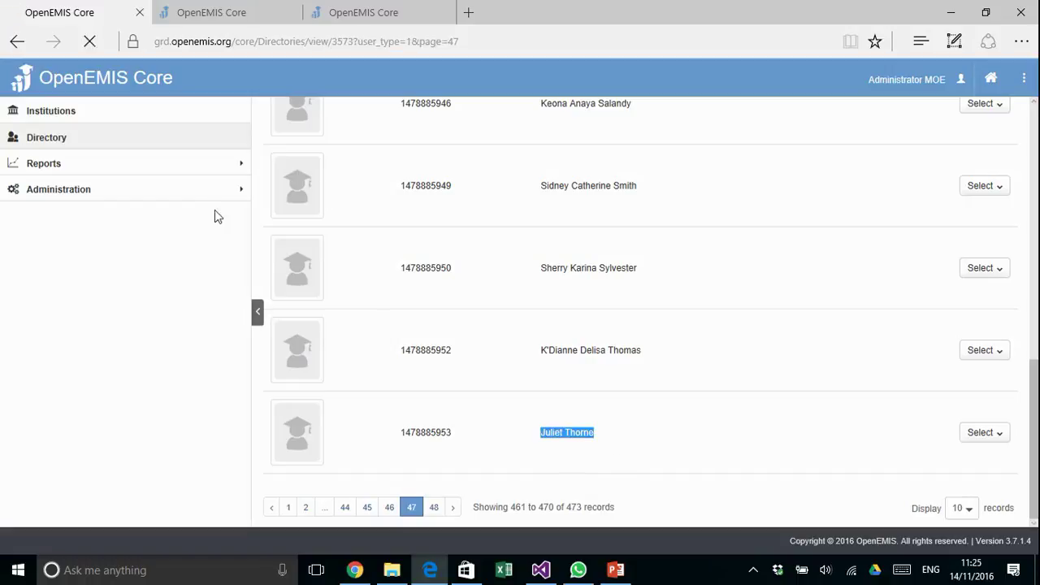
Switch to PowerPoint and highlight the Step 1 and Step 2 wording on the process slide
{"action": "left_click", "coordinate": [607, 566]}
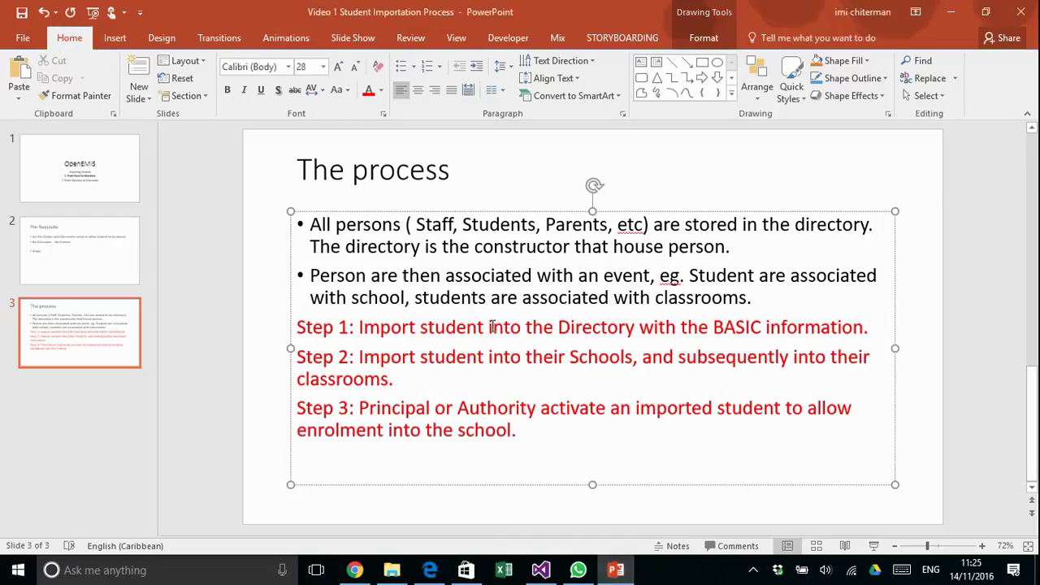
{"action": "left_click_drag", "start_coordinate": [491, 326], "coordinate": [756, 341]}
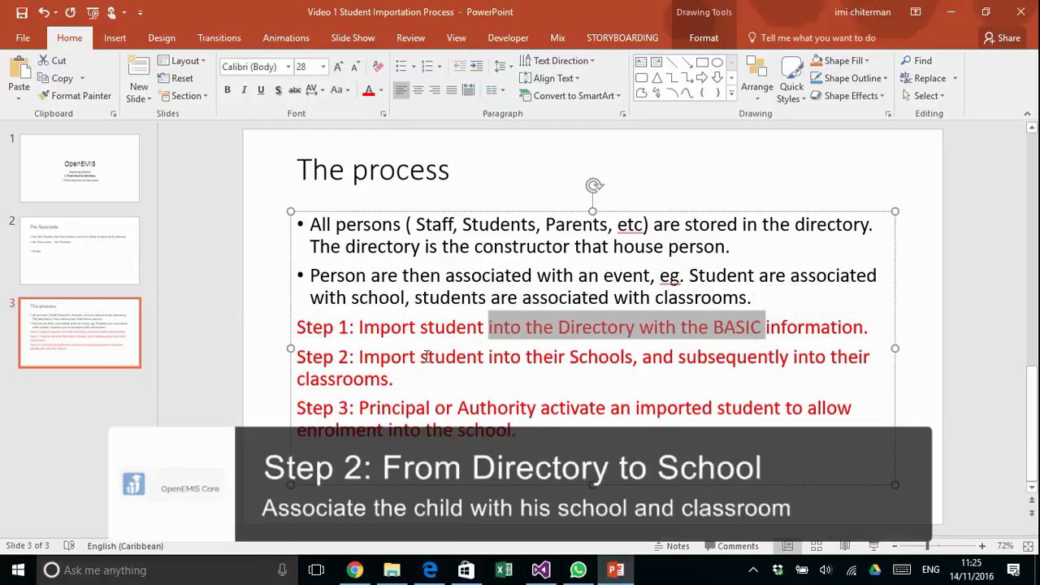
{"action": "mouse_move", "coordinate": [420, 358]}
{"action": "left_mouse_down"}
{"action": "mouse_move", "coordinate": [642, 364]}
{"action": "mouse_move", "coordinate": [427, 373]}
{"action": "left_mouse_up"}
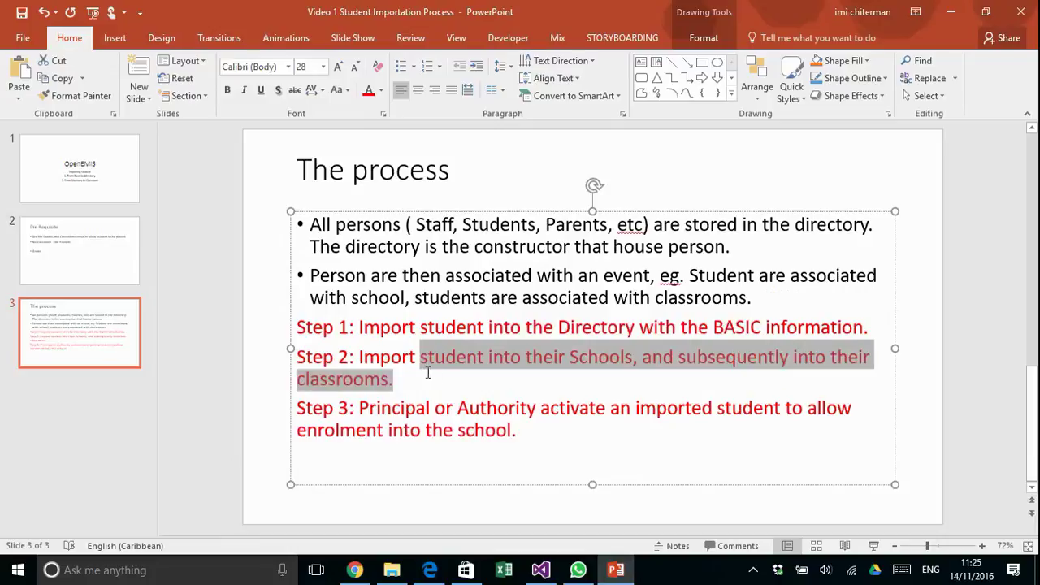
Return to Edge and start adding a student from the Students list of The Demo School of Grenada
{"action": "left_click", "coordinate": [430, 569]}
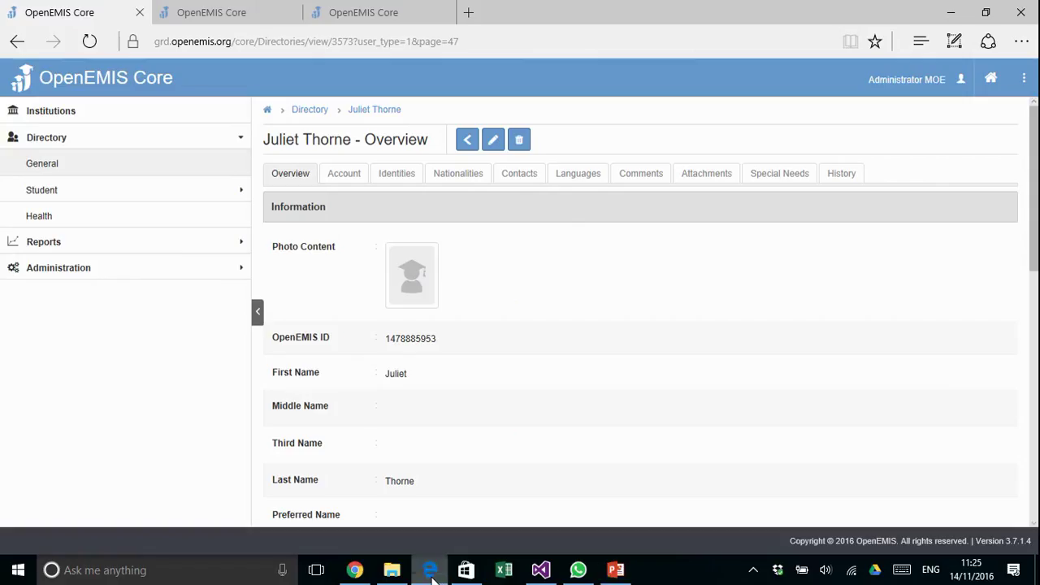
{"action": "left_click", "coordinate": [67, 115]}
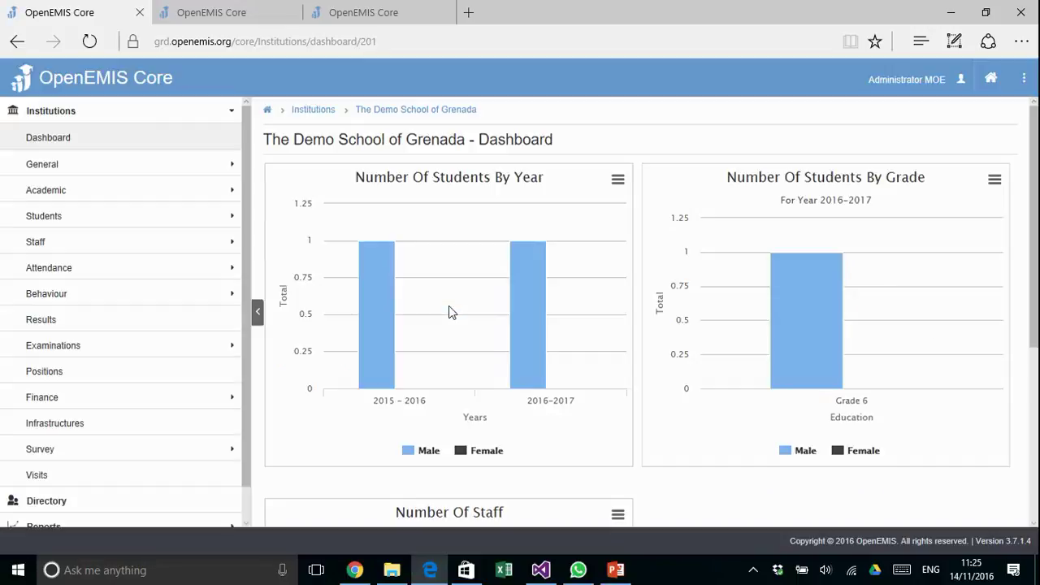
{"action": "left_click", "coordinate": [48, 221]}
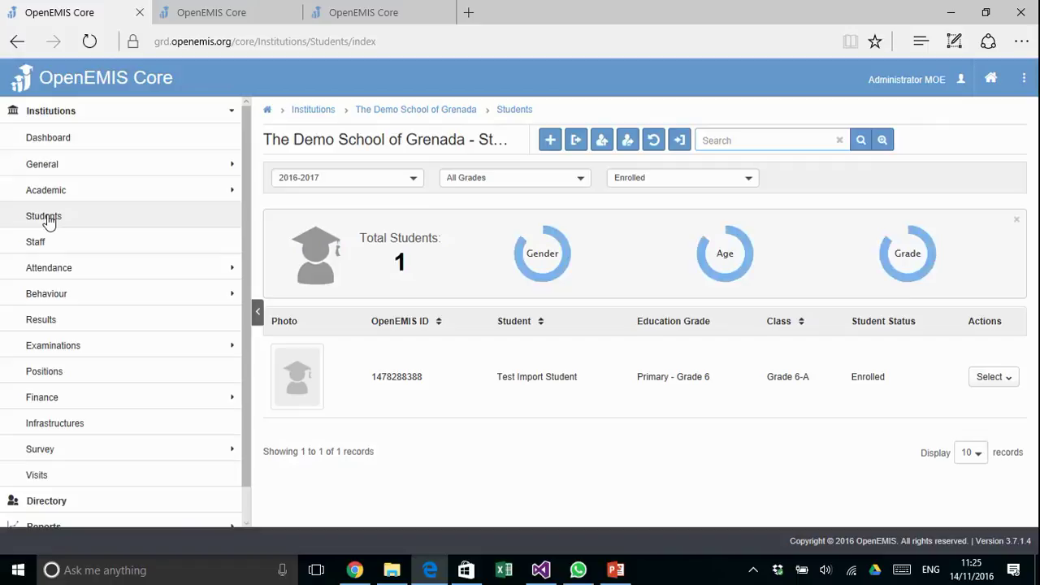
{"action": "left_click", "coordinate": [550, 142]}
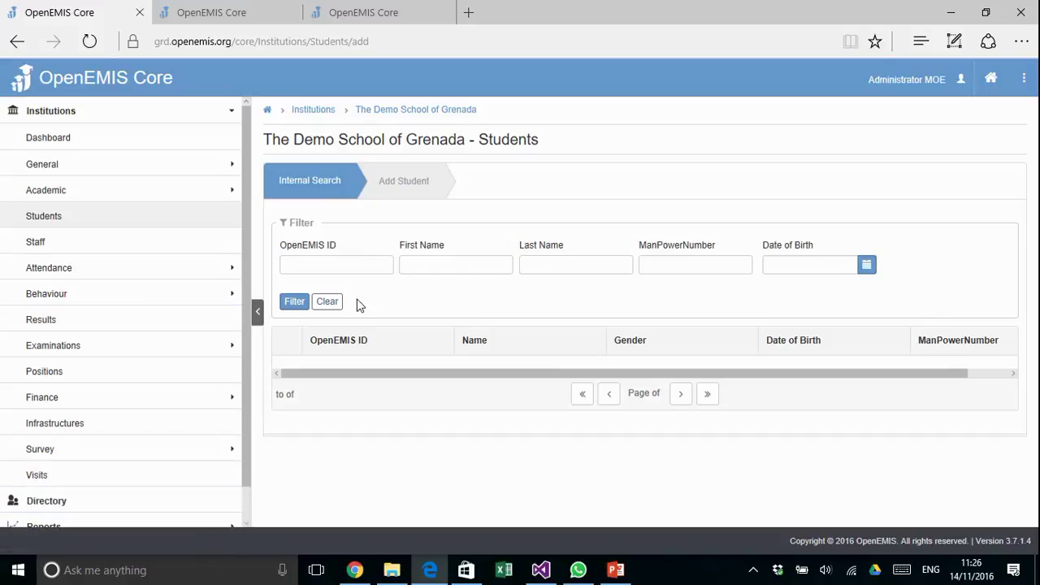
Filter the internal search by the copied student's first name and last name, splitting them into their separate fields
{"action": "left_click", "coordinate": [415, 258]}
{"action": "key", "text": "ctrl+v"}
{"action": "left_click_drag", "start_coordinate": [460, 262], "coordinate": [429, 265]}
{"action": "key", "text": "ctrl+c"}
{"action": "left_click", "coordinate": [463, 264]}
{"action": "key", "text": "BackSpace"}
{"action": "left_click", "coordinate": [556, 267]}
{"action": "key", "text": "ctrl+v"}
{"action": "left_click", "coordinate": [301, 302]}
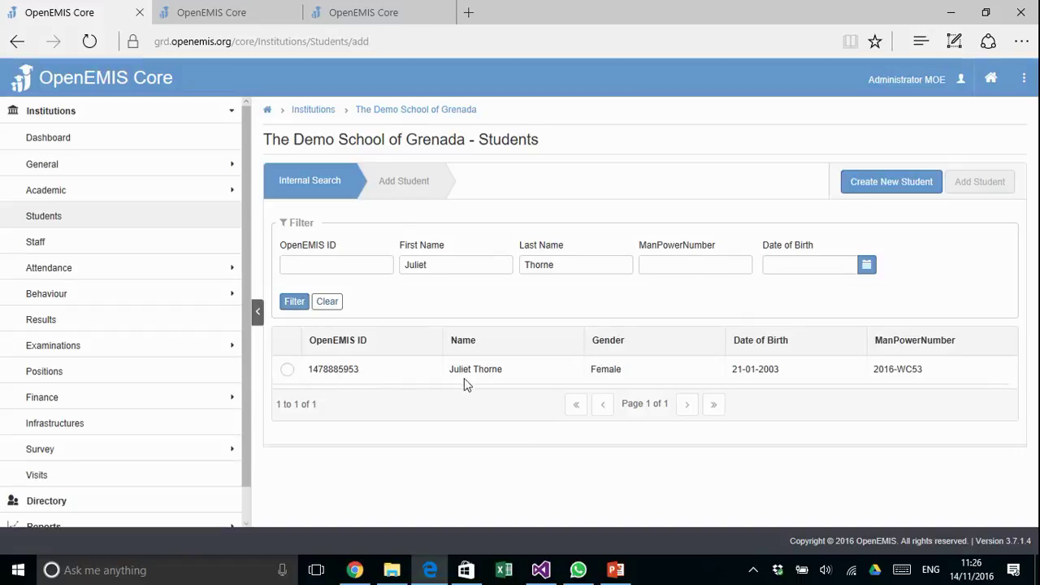
Select the matching student and proceed to the Add Student form's enrolment fields
{"action": "left_click", "coordinate": [286, 370]}
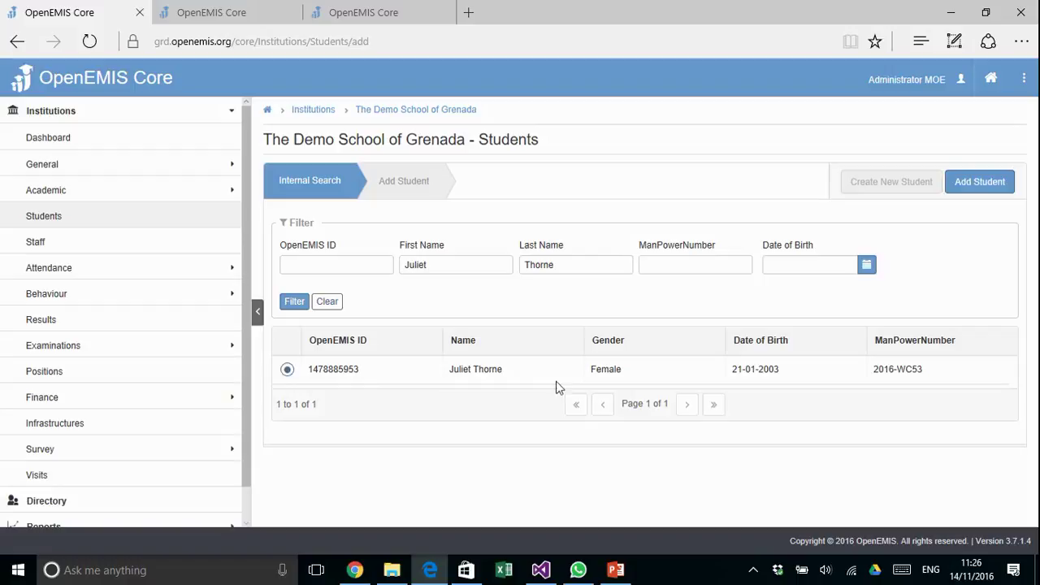
{"action": "left_click", "coordinate": [980, 183]}
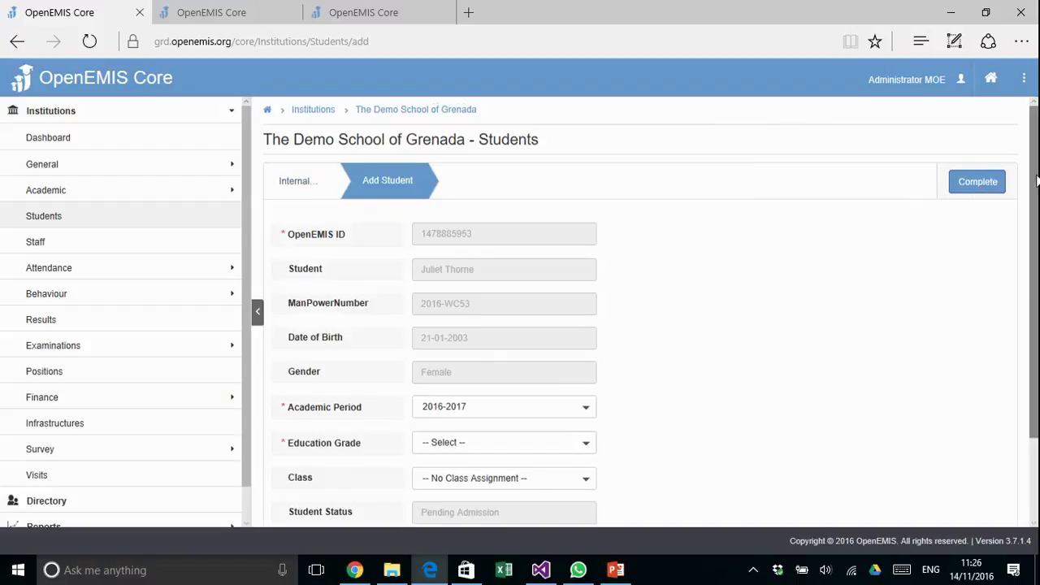
{"action": "scroll", "coordinate": [836, 258], "scroll_direction": "down", "scroll_amount": 2}
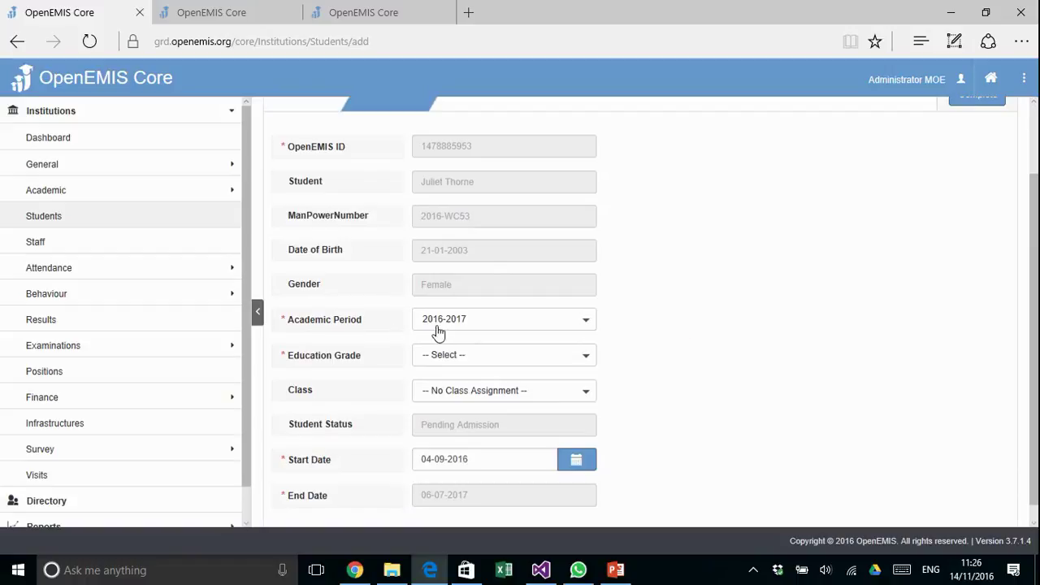
Set the student's education grade to Grade 6, the class to Grade 6-A and the start date to 05-09-2016
{"action": "left_click", "coordinate": [450, 361]}
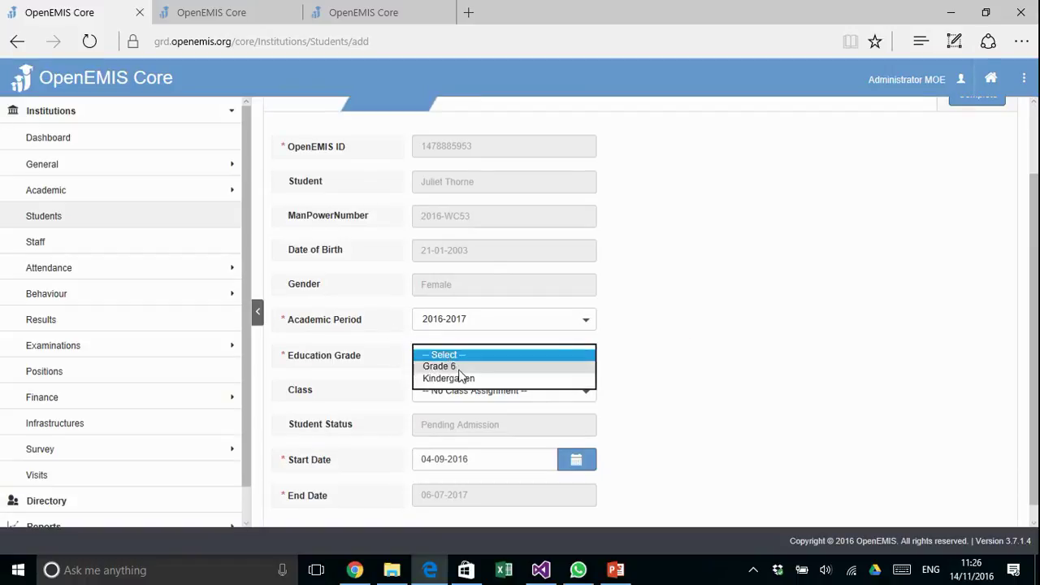
{"action": "left_click", "coordinate": [468, 370]}
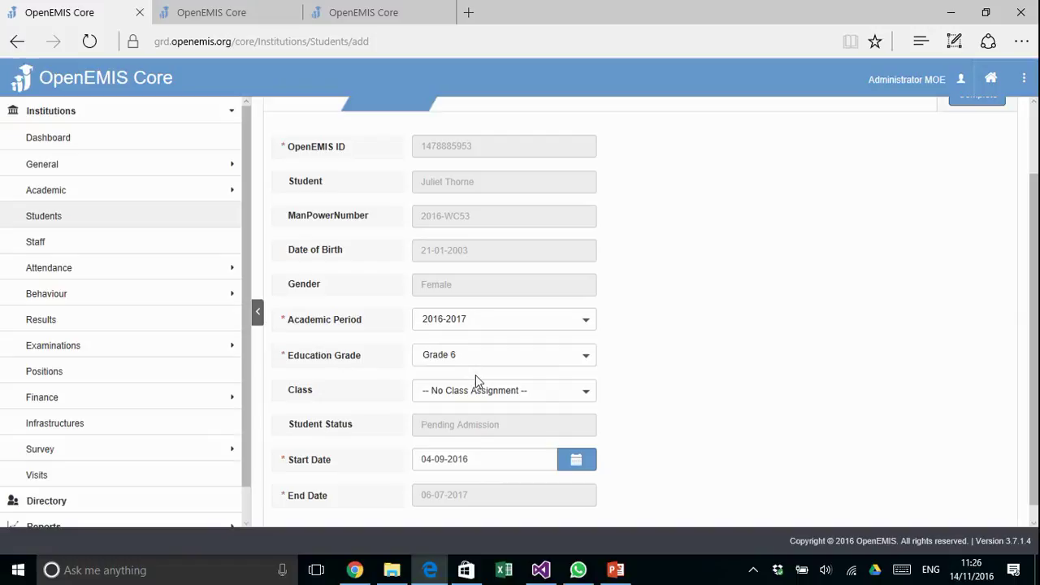
{"action": "left_click", "coordinate": [468, 396]}
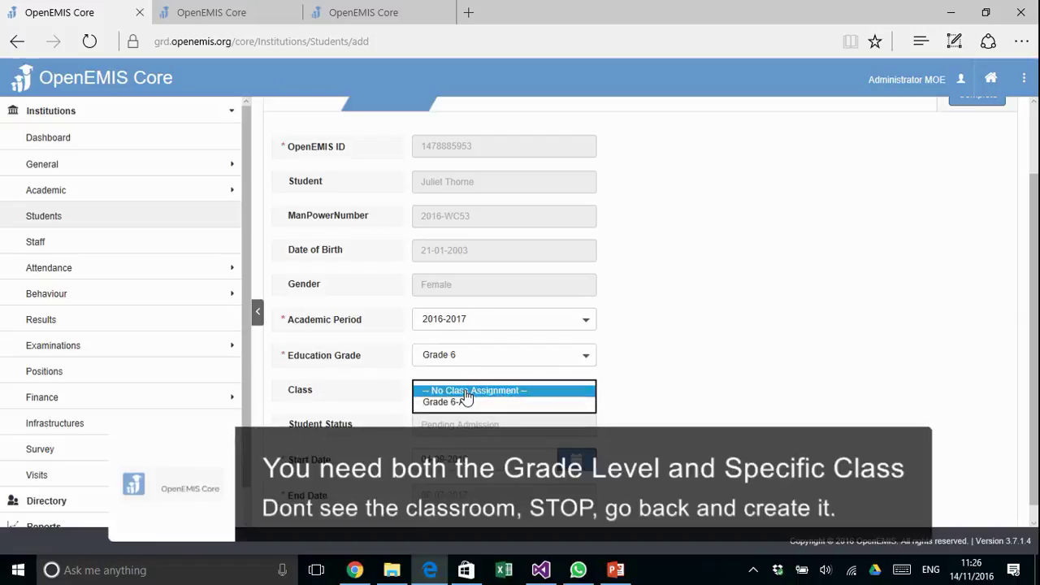
{"action": "left_click", "coordinate": [468, 402]}
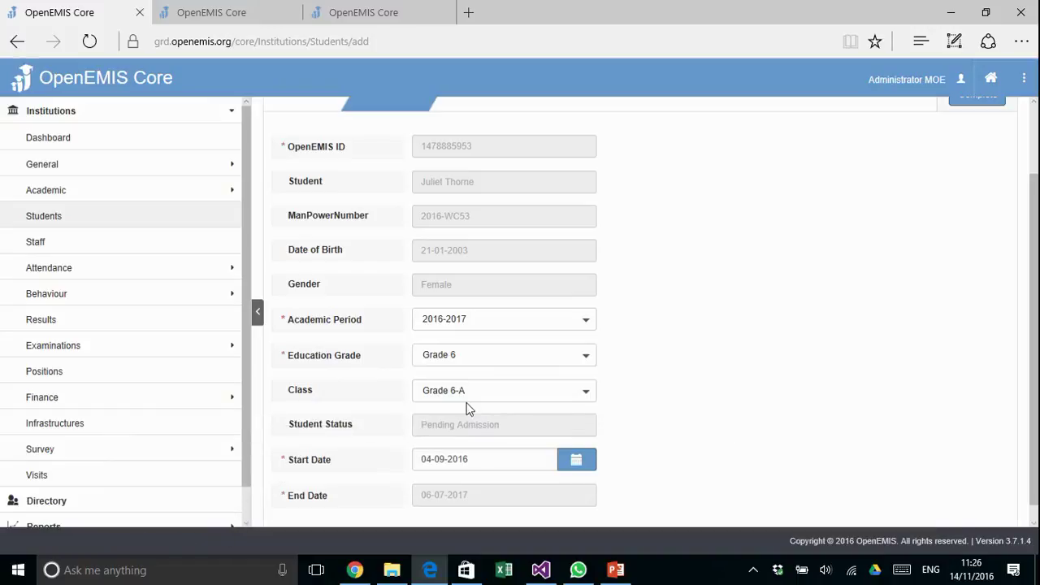
{"action": "scroll", "coordinate": [715, 463], "scroll_direction": "down", "scroll_amount": 1}
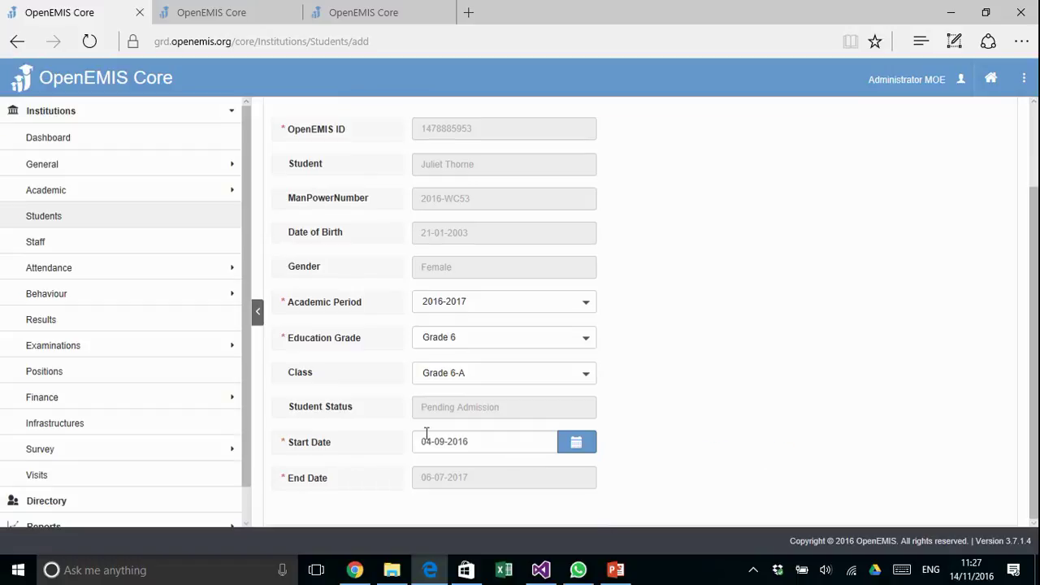
{"action": "left_click", "coordinate": [512, 443]}
{"action": "left_click", "coordinate": [447, 300]}
{"action": "scroll", "coordinate": [986, 353], "scroll_direction": "up", "scroll_amount": 3}
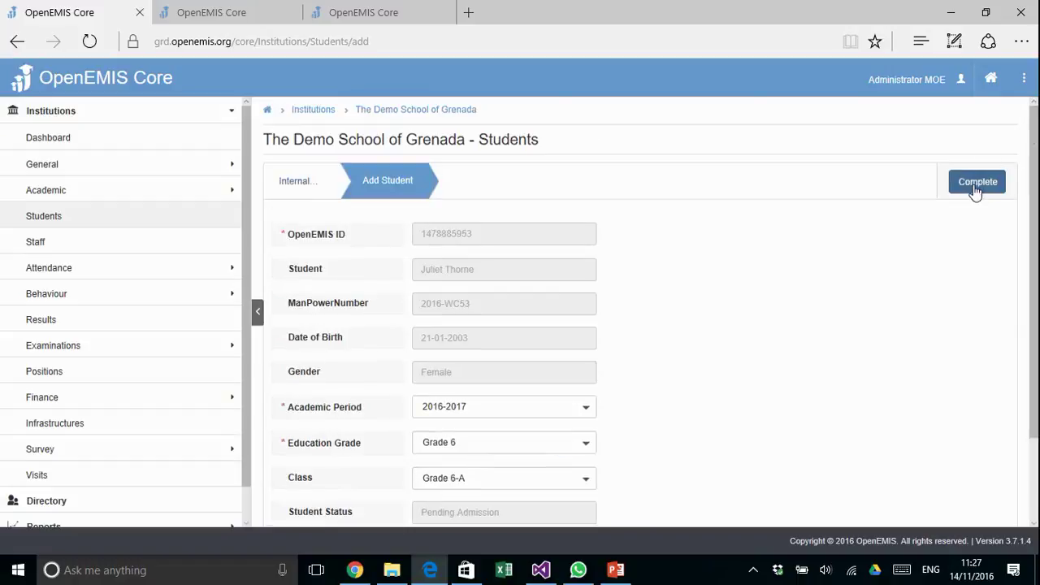
Complete the Add Student form and return to the school's Students list
{"action": "left_click", "coordinate": [975, 183]}
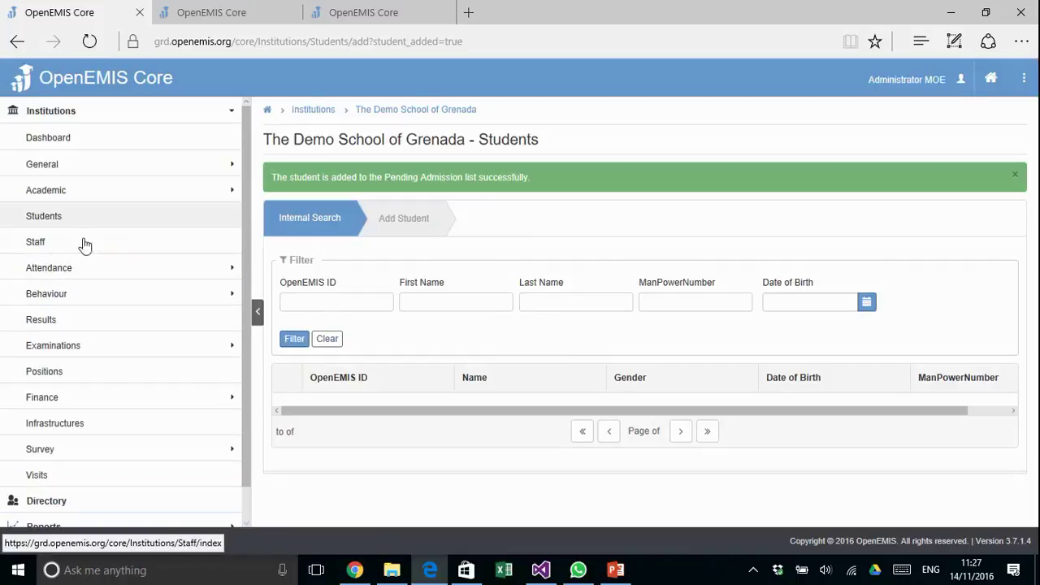
{"action": "left_click", "coordinate": [64, 221]}
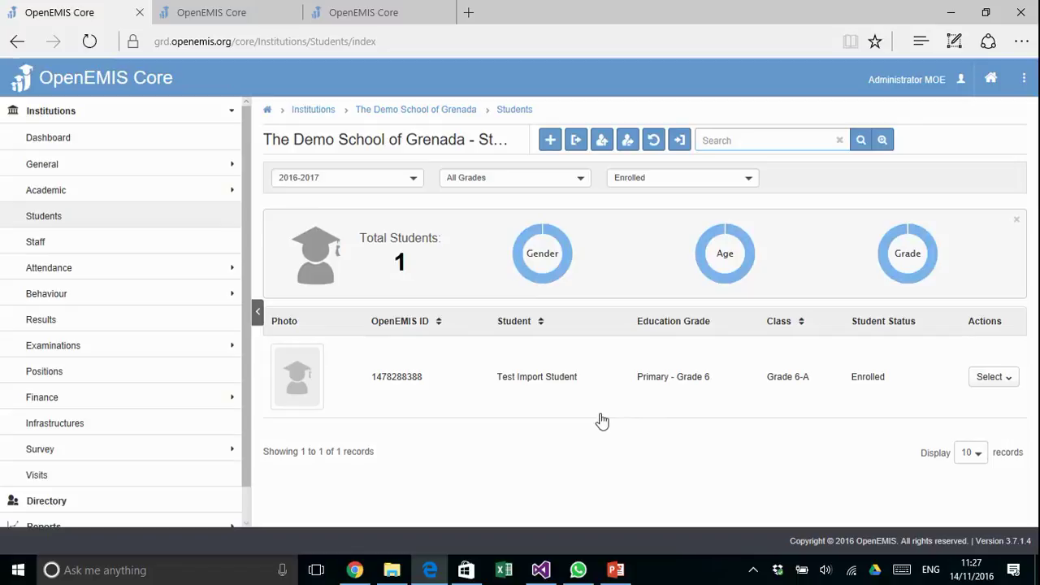
Switch to PowerPoint and bold "Principal or Authority" in Step 3 of the process slide
{"action": "left_click", "coordinate": [615, 569]}
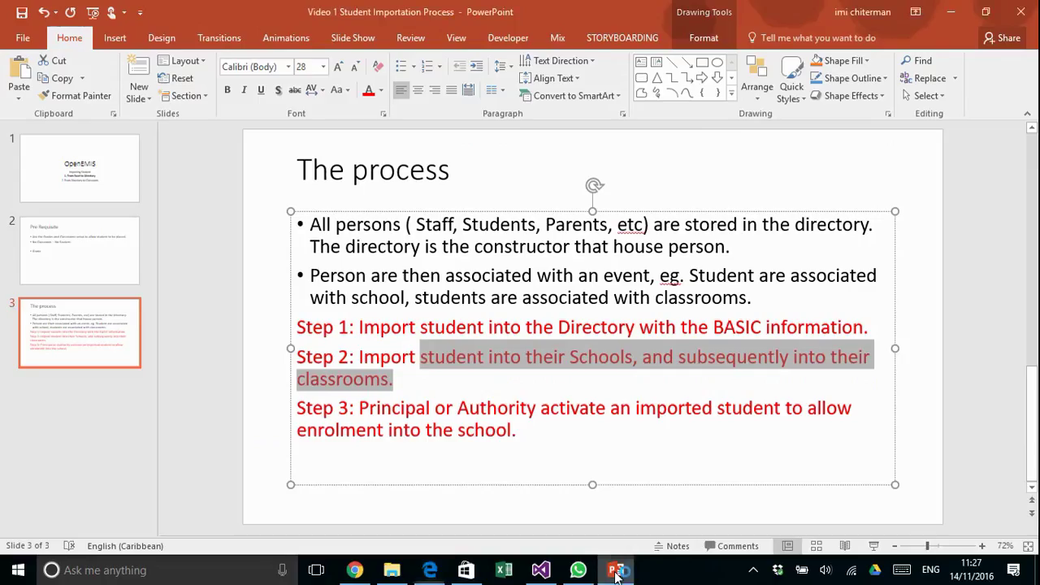
{"action": "left_click_drag", "start_coordinate": [358, 409], "coordinate": [536, 408]}
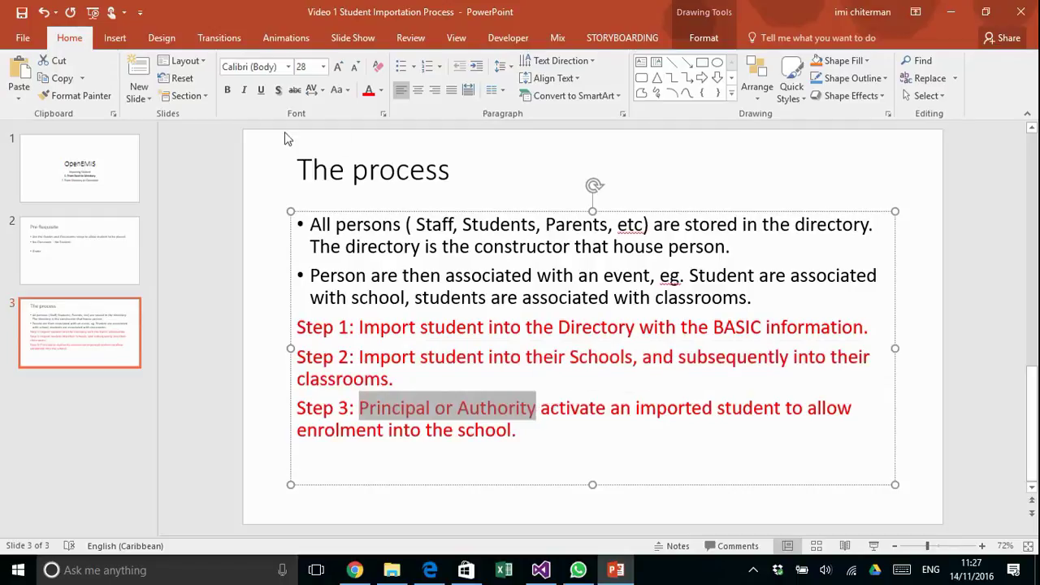
{"action": "left_click", "coordinate": [228, 89]}
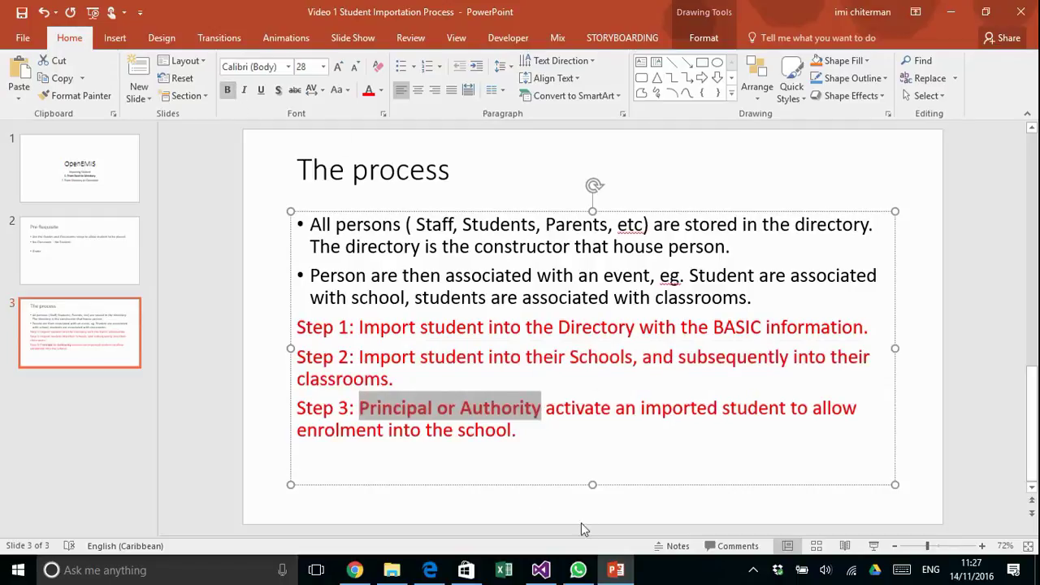
Return to Edge and close the student totals summary above the Students list
{"action": "left_click", "coordinate": [356, 570]}
{"action": "left_click", "coordinate": [431, 569]}
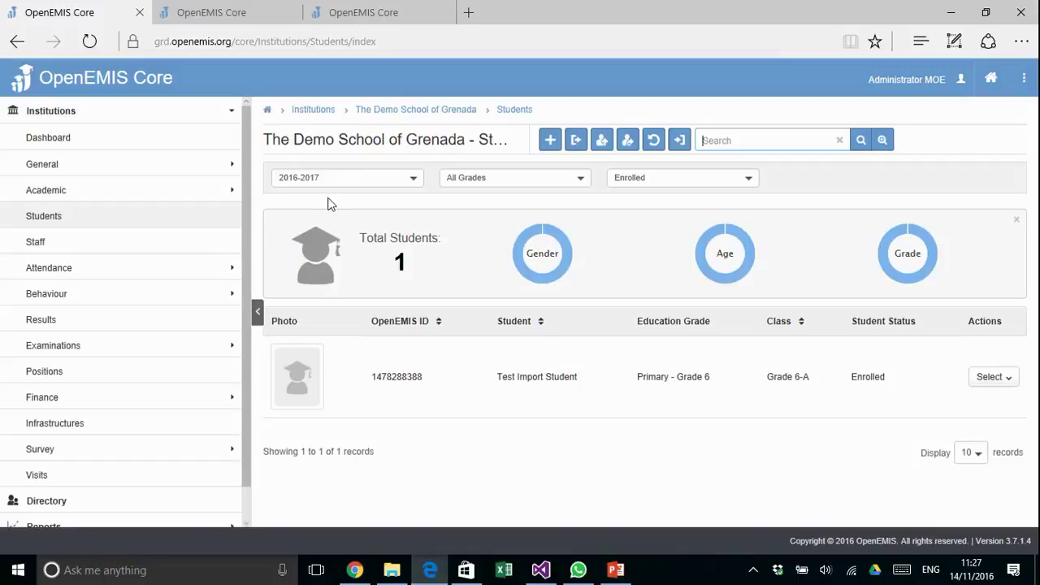
{"action": "left_click", "coordinate": [1016, 219]}
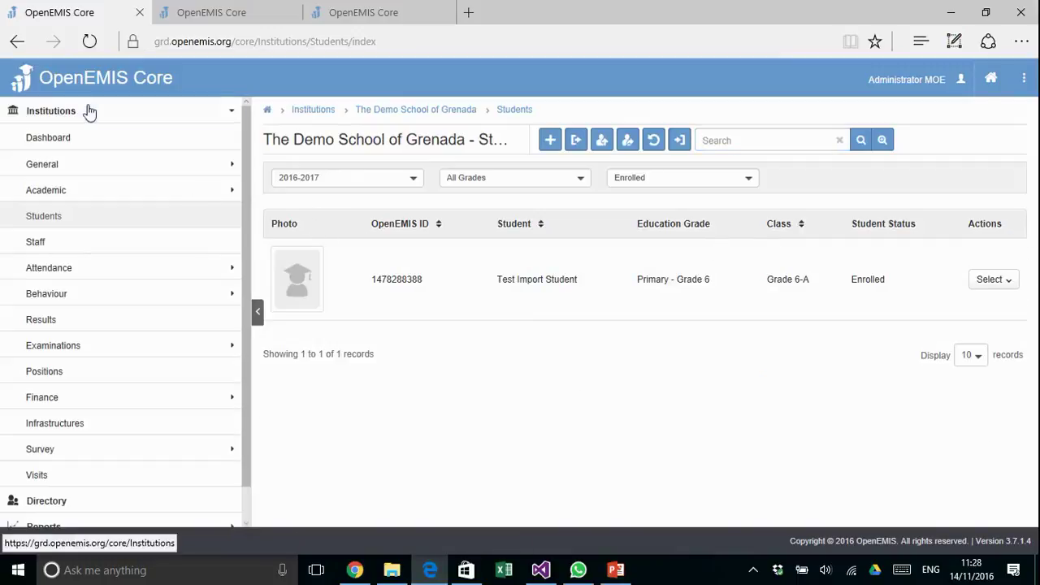
Open the new student's admission request from the Home Page Workbench and approve it with a comment beginning "I did this for"
{"action": "left_click", "coordinate": [55, 82]}
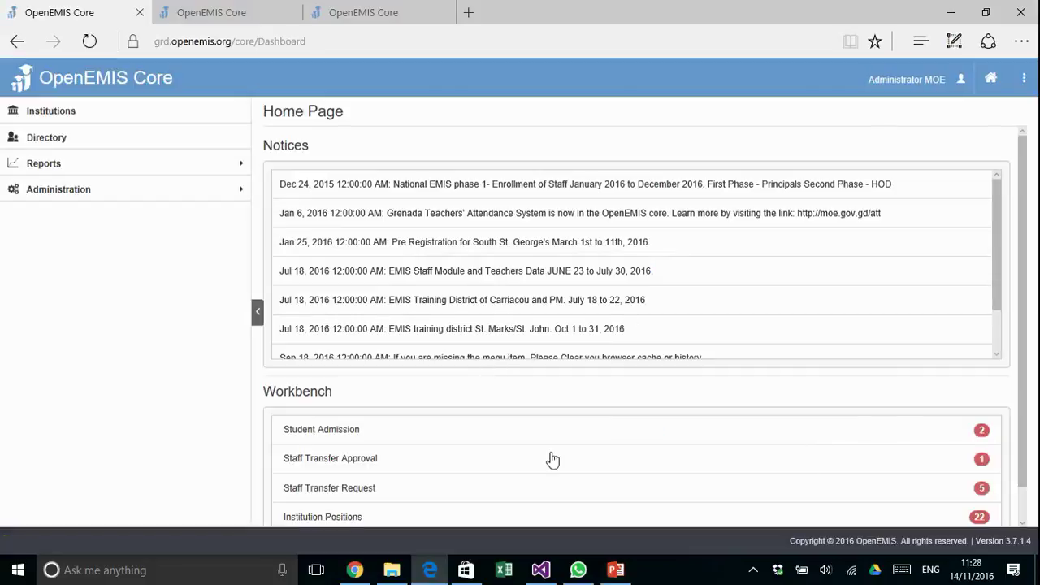
{"action": "left_click", "coordinate": [323, 431]}
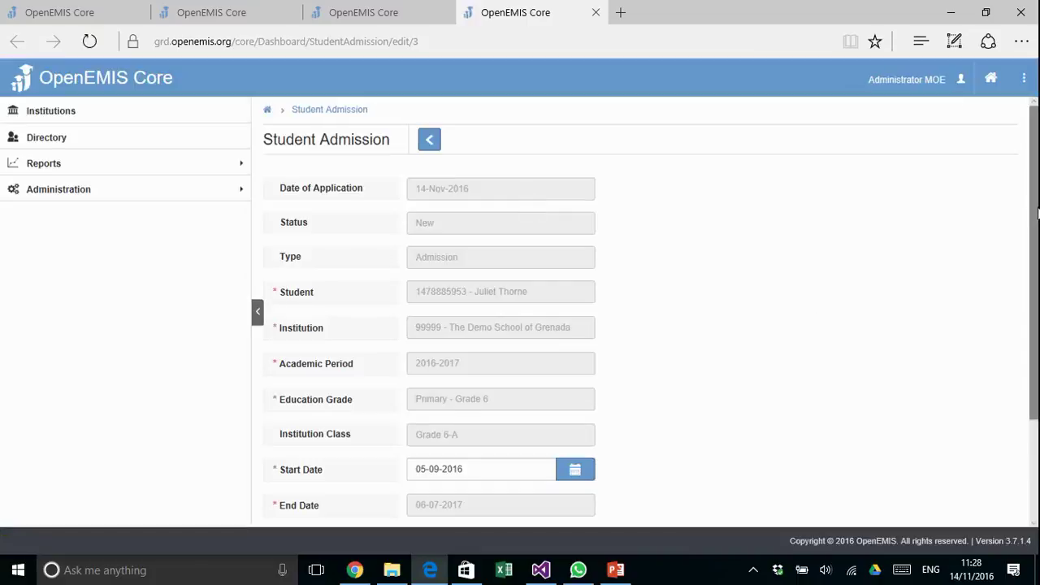
{"action": "left_click_drag", "start_coordinate": [1036, 215], "coordinate": [1037, 382]}
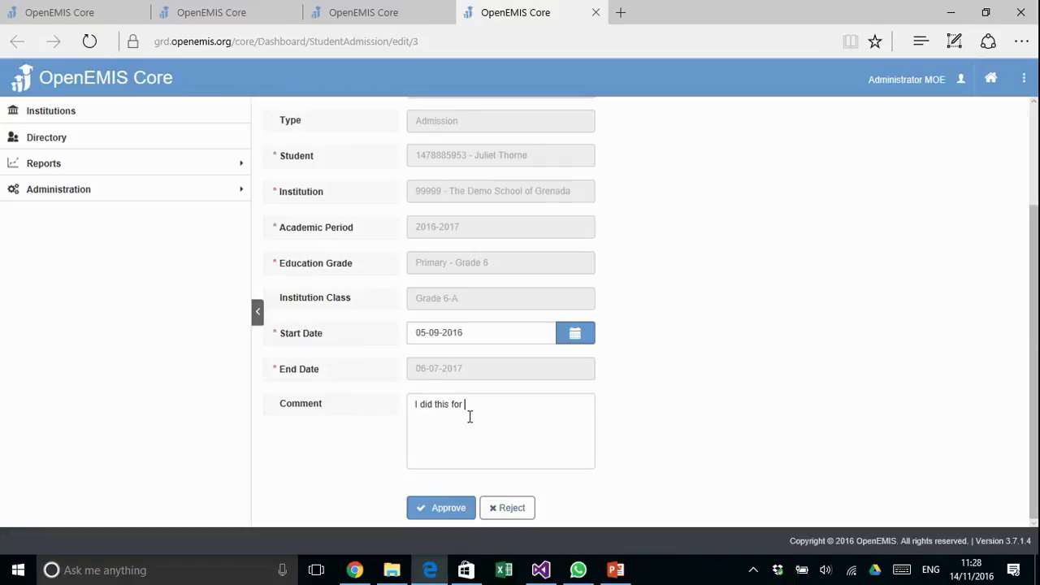
{"action": "left_click", "coordinate": [436, 510]}
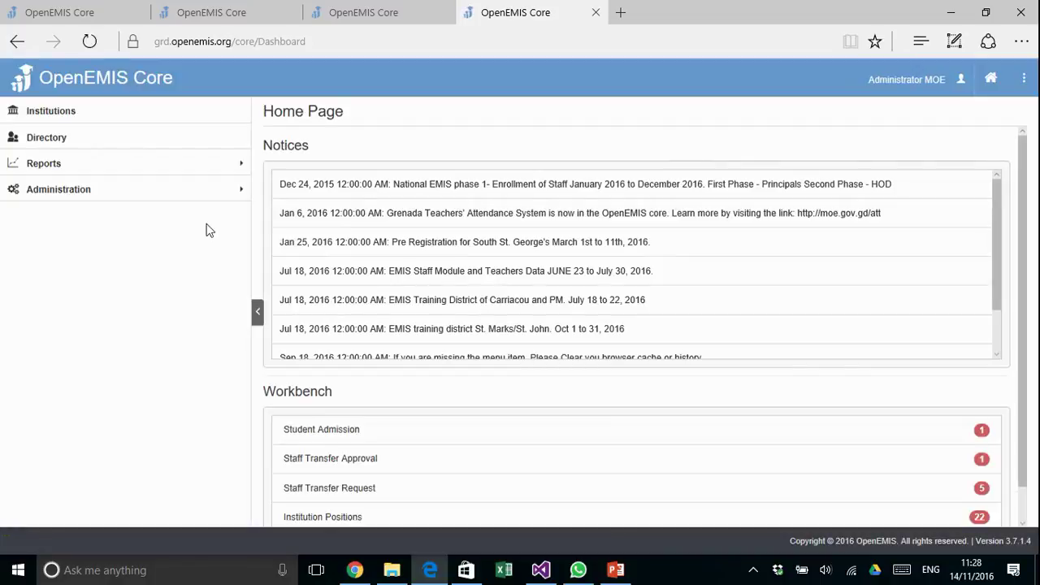
Open The Demo School of Grenada from Institutions and check its Students list for the newly admitted student
{"action": "left_click", "coordinate": [71, 113]}
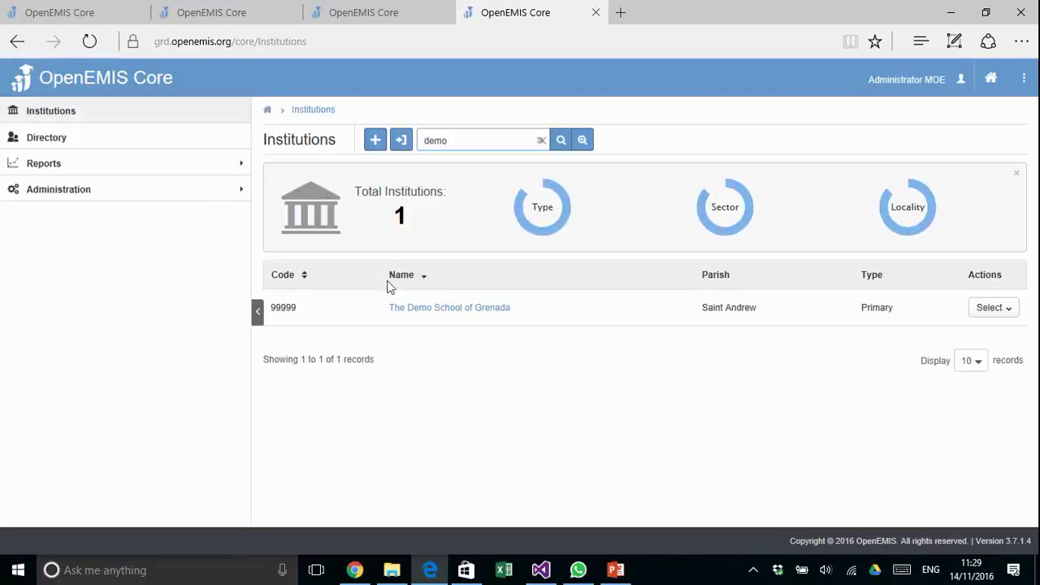
{"action": "left_click", "coordinate": [448, 311]}
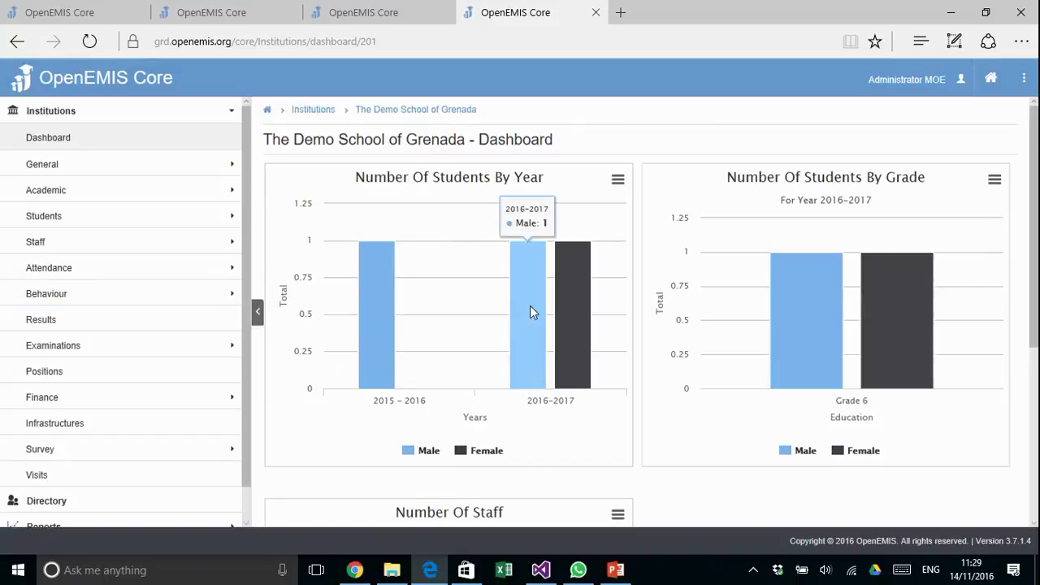
{"action": "left_click", "coordinate": [63, 221]}
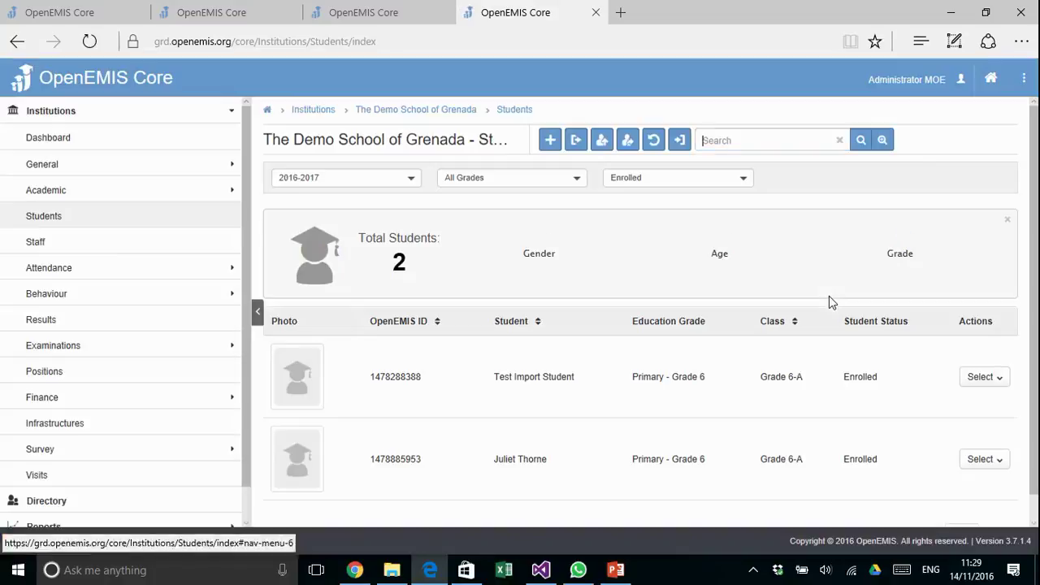
{"action": "scroll", "coordinate": [885, 251], "scroll_direction": "down", "scroll_amount": 1}
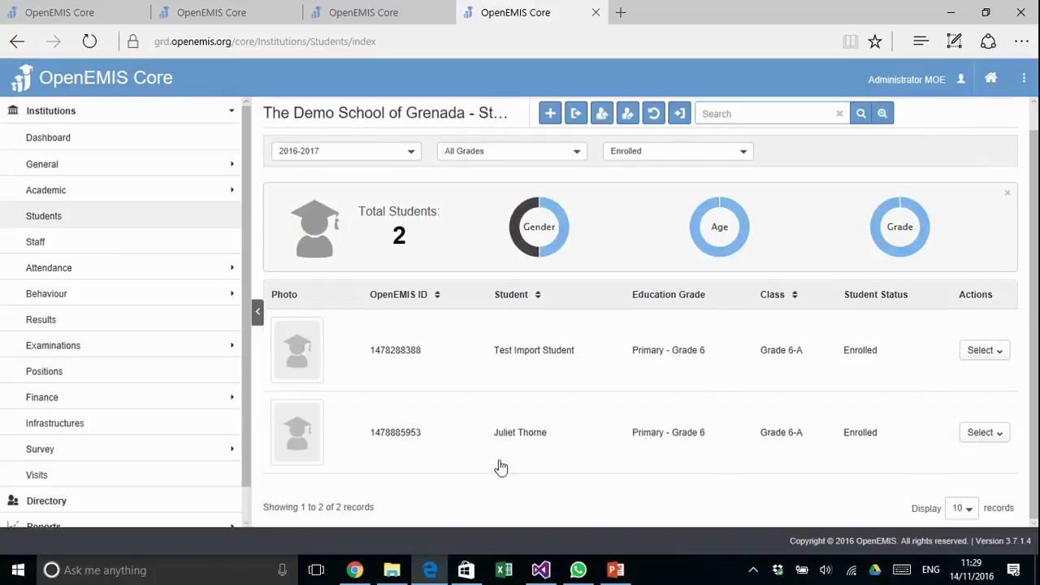